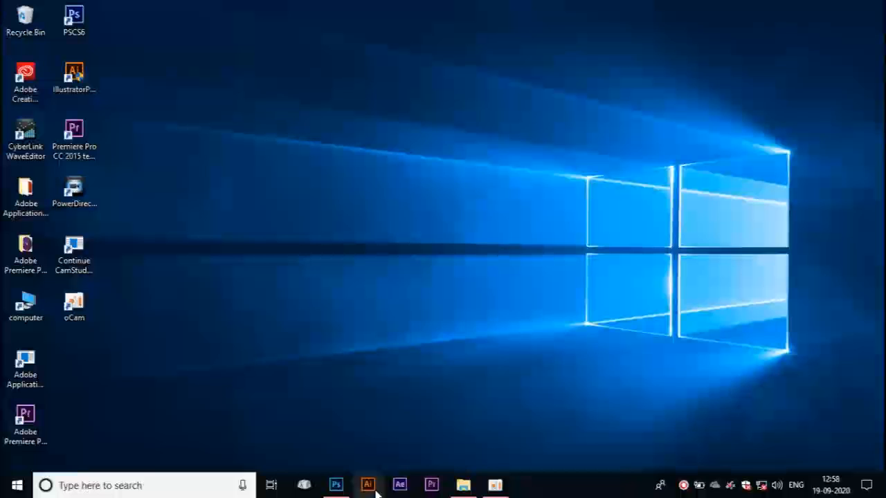
- Switch to Photoshop and create an RGB document named thumbnail, 16 by 9 inches at 200 pixels/inch
{"action": "left_click", "coordinate": [338, 486]}
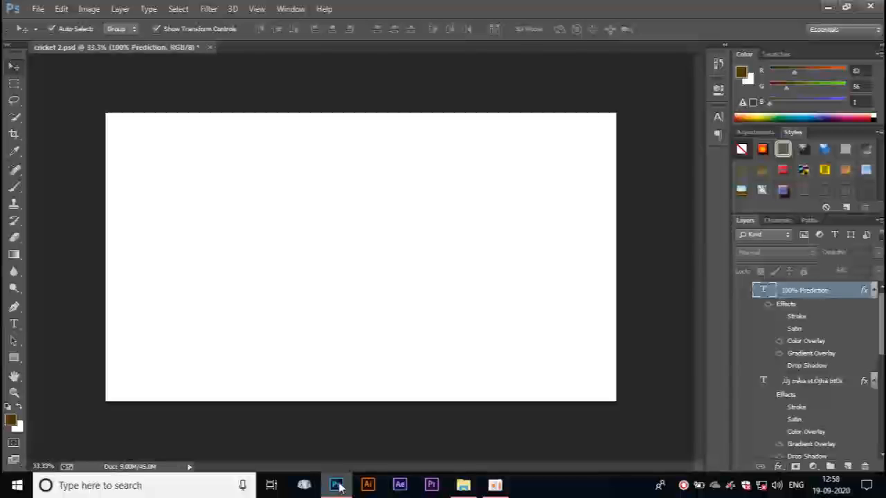
{"action": "left_click", "coordinate": [42, 9]}
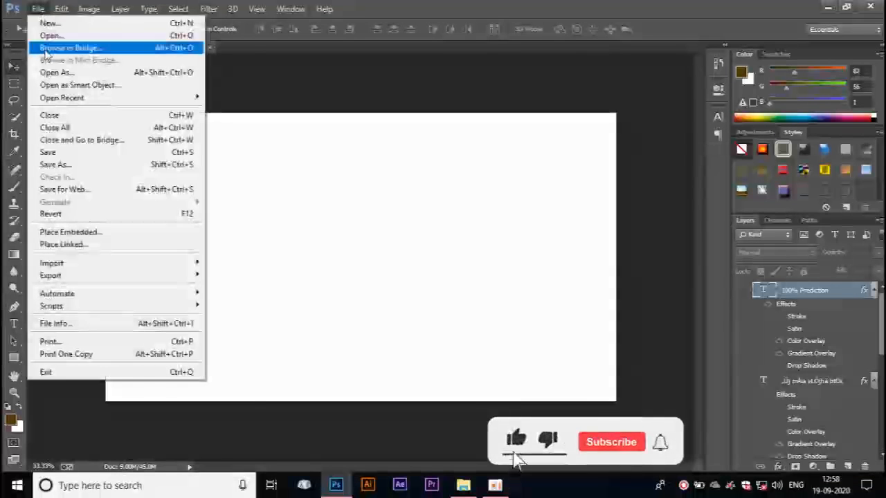
{"action": "left_click", "coordinate": [48, 23]}
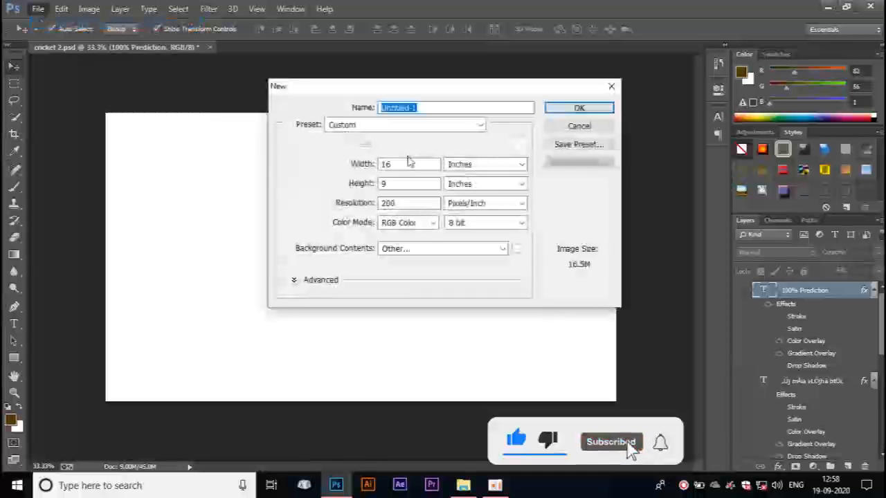
{"action": "left_click", "coordinate": [392, 184]}
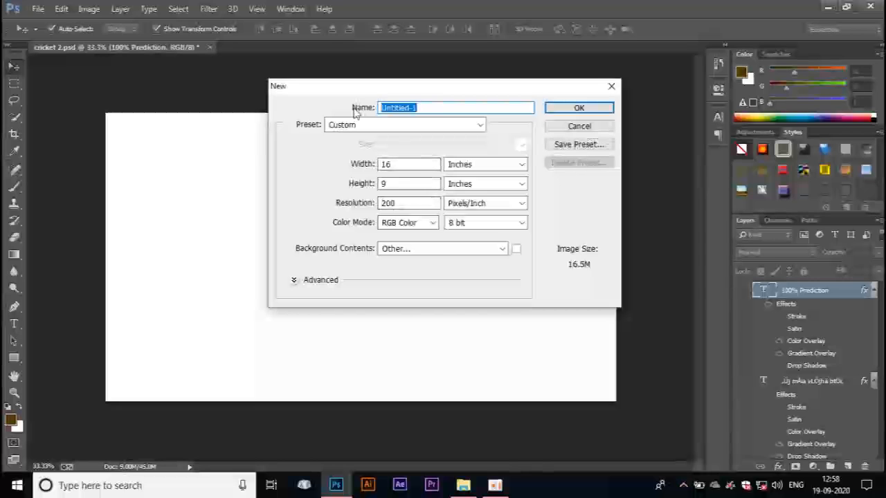
{"action": "key", "text": "BackSpace"}
{"action": "type", "text": "thumb"}
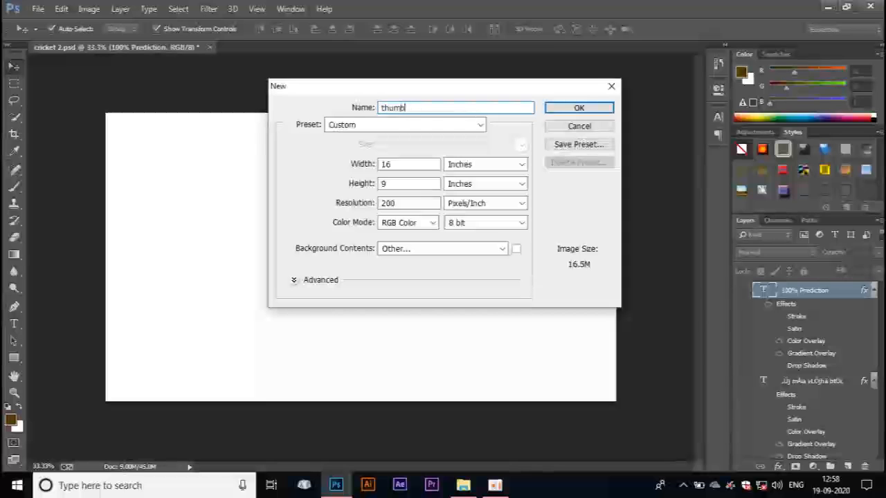
{"action": "type", "text": "nail"}
{"action": "left_click", "coordinate": [580, 108]}
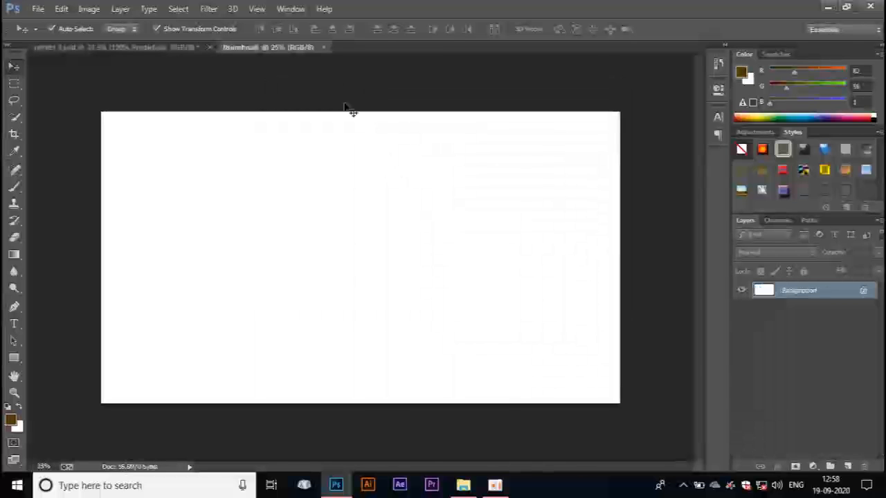
- Open image 1 from the IPL folder and copy the yellow-shirted player into the cricket 2.psd document
{"action": "left_click", "coordinate": [38, 9]}
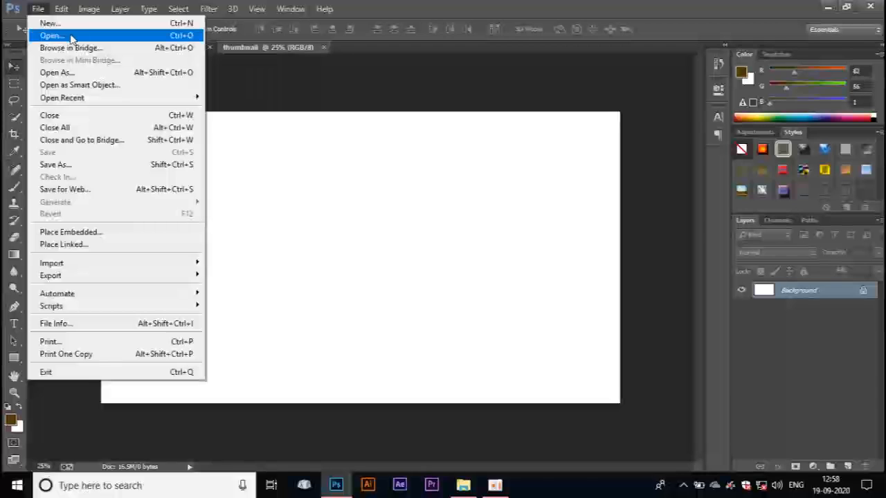
{"action": "left_click", "coordinate": [56, 33]}
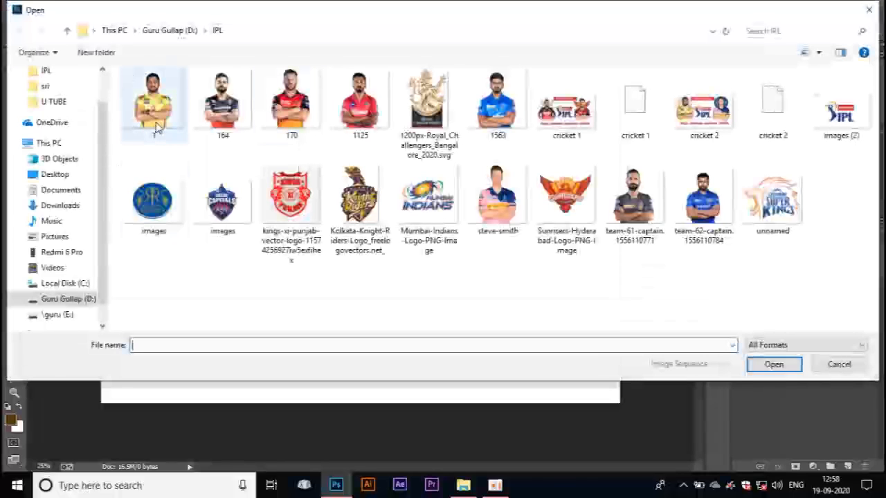
{"action": "left_click", "coordinate": [154, 104]}
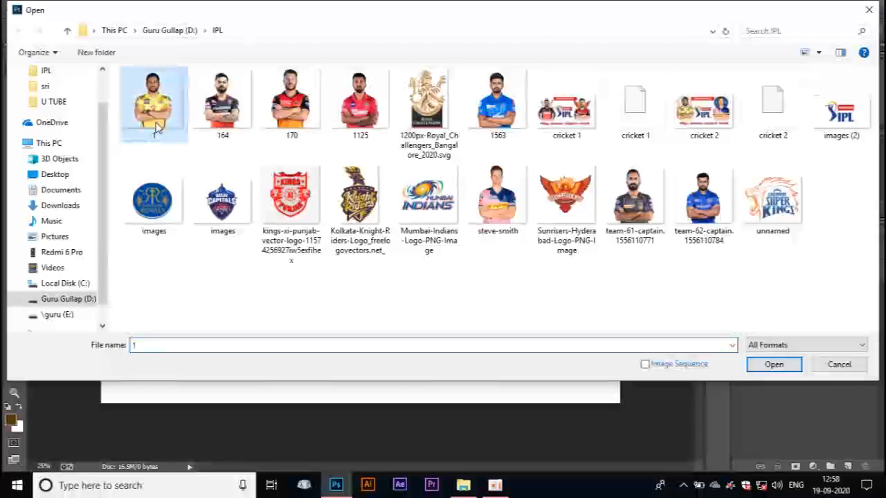
{"action": "left_click", "coordinate": [157, 126]}
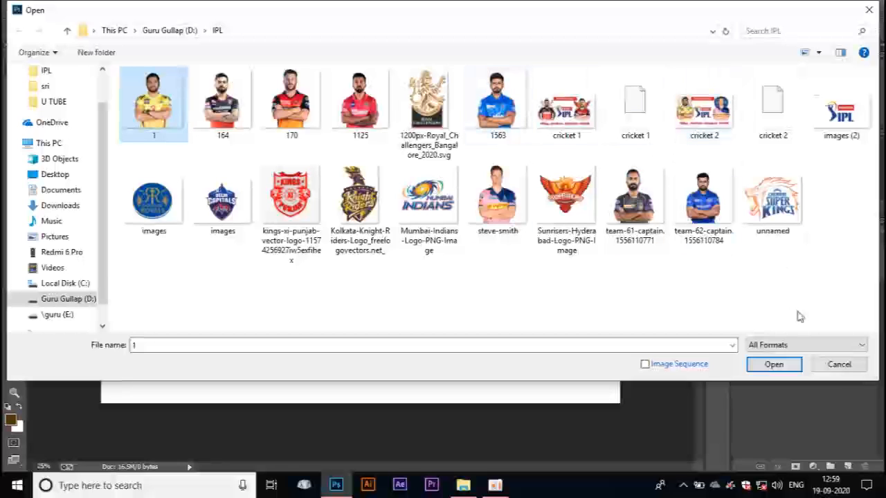
{"action": "left_click", "coordinate": [795, 367]}
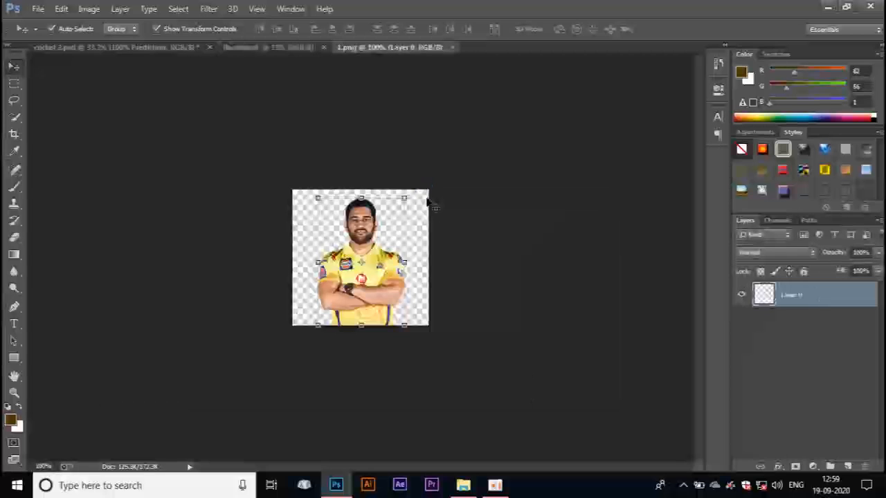
{"action": "left_click_drag", "start_coordinate": [366, 234], "coordinate": [203, 152]}
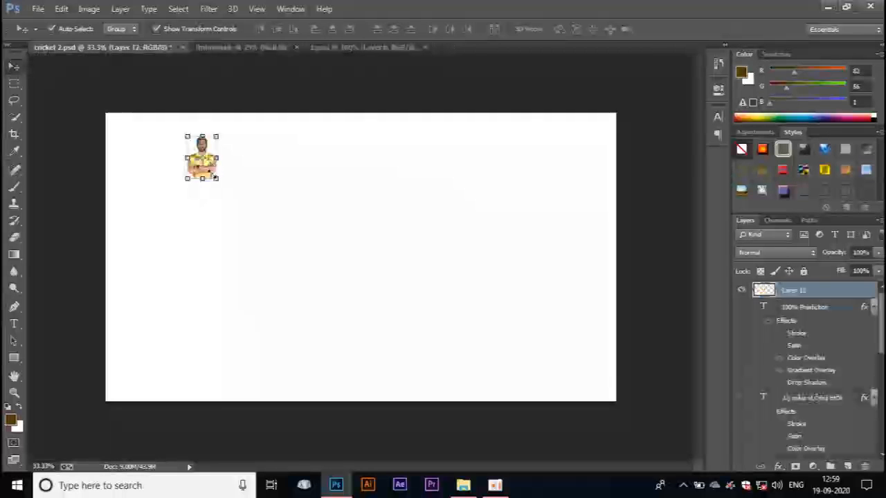
- Enlarge the yellow-shirted player to nearly the full canvas height and position him on the left side
{"action": "left_click", "coordinate": [217, 179]}
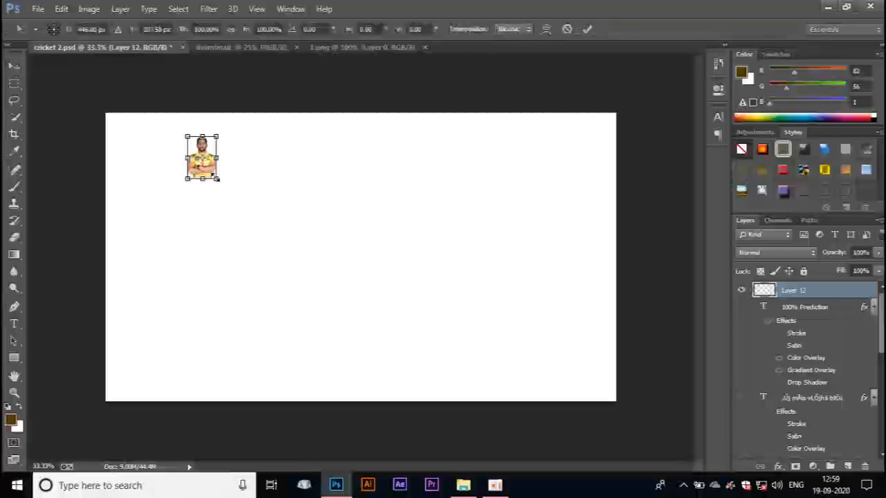
{"action": "left_click_drag", "start_coordinate": [217, 179], "coordinate": [261, 285]}
{"action": "left_click_drag", "start_coordinate": [239, 160], "coordinate": [262, 246]}
{"action": "key", "text": "Return"}
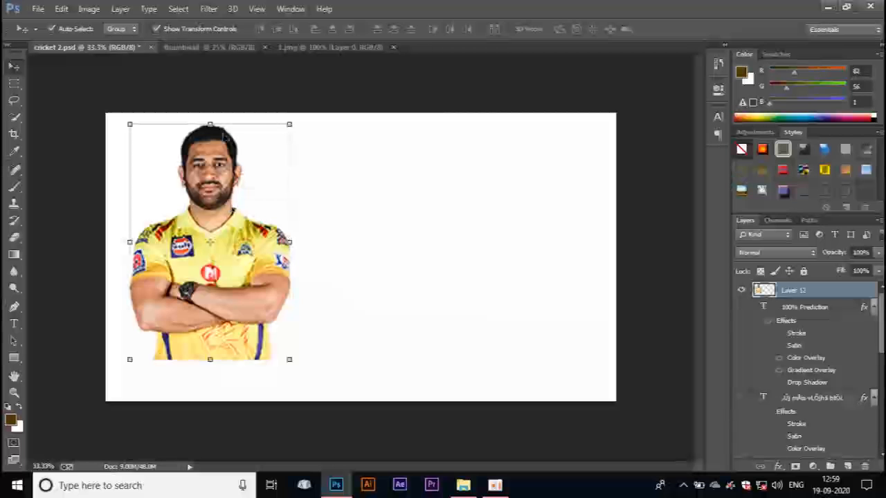
- Close 1.png, then open steve-smith.png and copy the player into the right half of the thumbnail document
{"action": "left_click", "coordinate": [346, 47]}
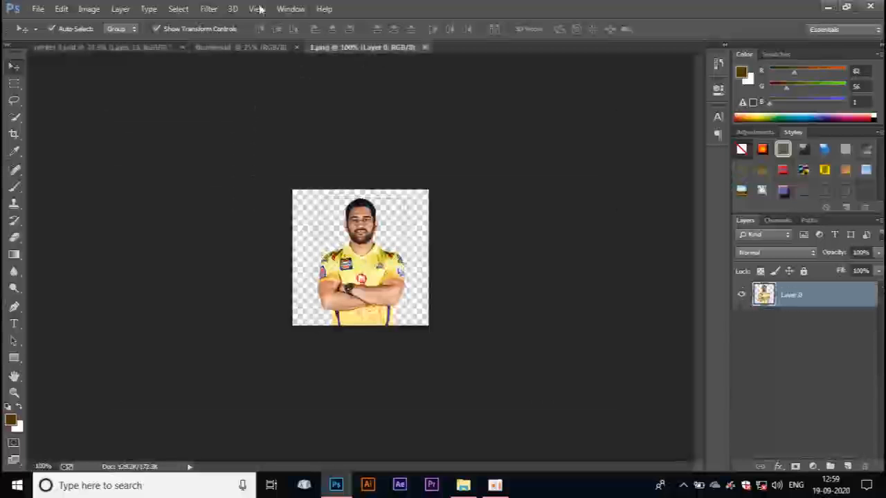
{"action": "left_click", "coordinate": [424, 47]}
{"action": "left_click", "coordinate": [38, 8]}
{"action": "left_click", "coordinate": [46, 33]}
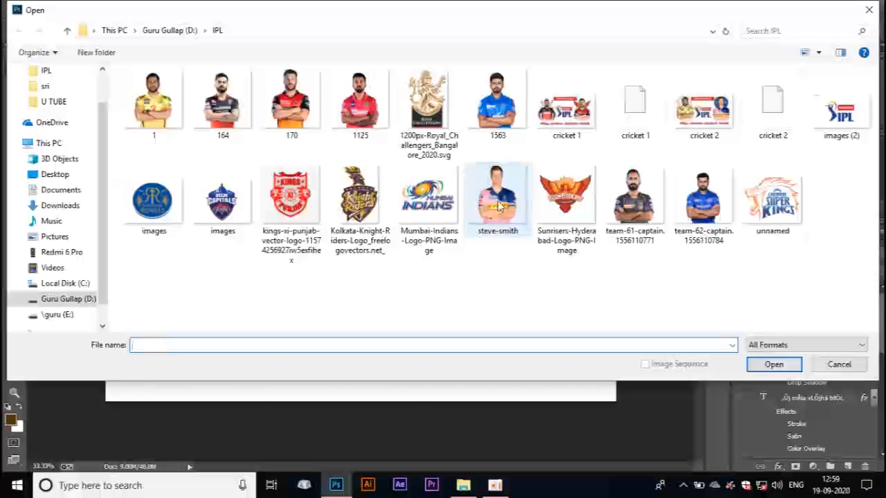
{"action": "key", "text": "Escape"}
{"action": "left_click_drag", "start_coordinate": [352, 216], "coordinate": [168, 47]}
{"action": "left_click_drag", "start_coordinate": [222, 52], "coordinate": [499, 222]}
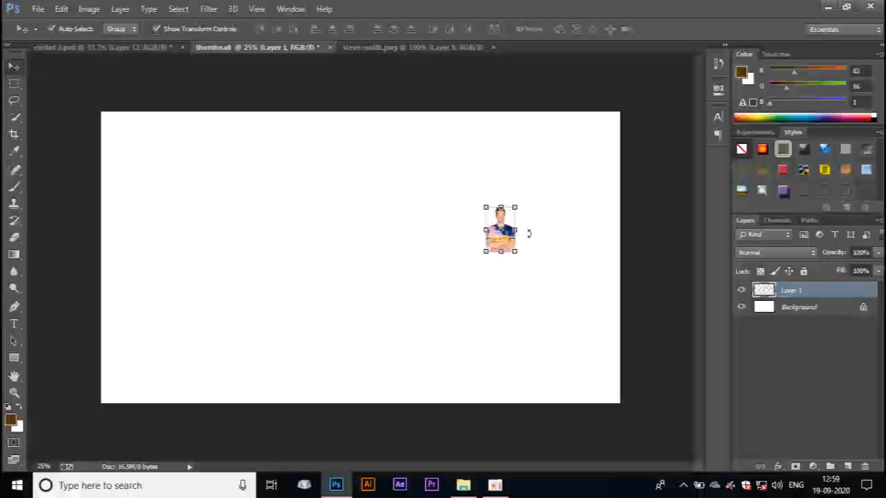
- Enlarge the pink-and-blue-shirted player to nearly the canvas height on the right side of the thumbnail
{"action": "left_click_drag", "start_coordinate": [515, 251], "coordinate": [580, 353]}
{"action": "left_click_drag", "start_coordinate": [487, 143], "coordinate": [501, 165]}
{"action": "key", "text": "Return"}
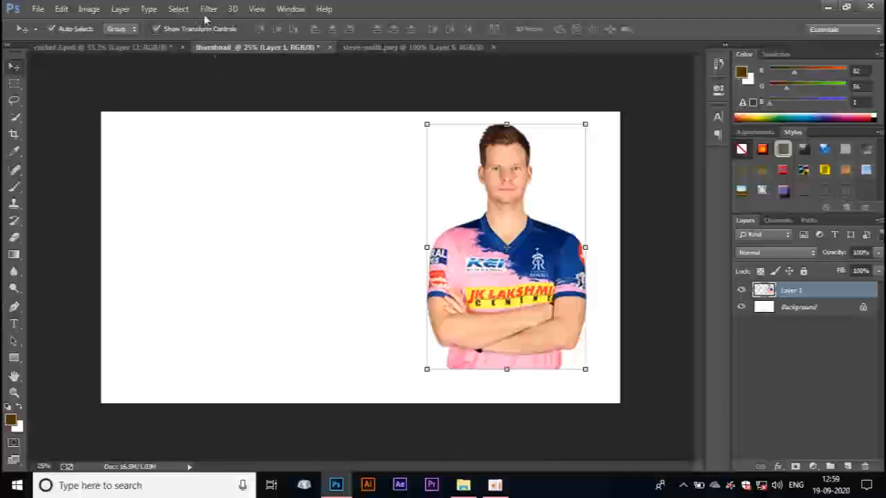
- Copy the yellow-shirted player from cricket 2.psd into the thumbnail's left side, enlarging him and spacing the two players evenly
{"action": "left_click", "coordinate": [142, 49]}
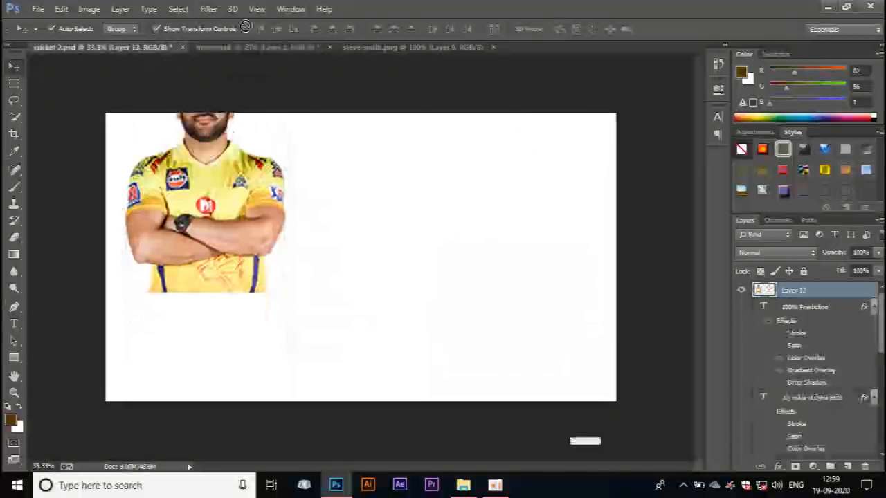
{"action": "left_click_drag", "start_coordinate": [250, 51], "coordinate": [220, 183]}
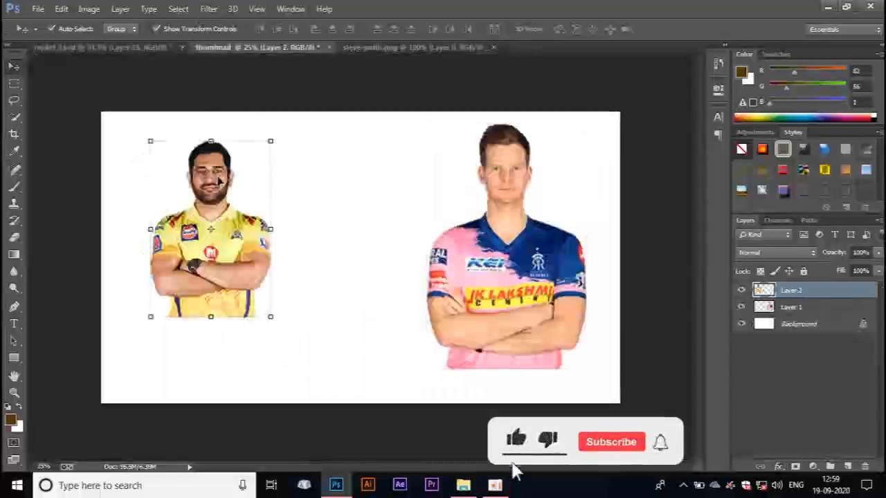
{"action": "left_click_drag", "start_coordinate": [270, 317], "coordinate": [289, 344]}
{"action": "left_click_drag", "start_coordinate": [226, 218], "coordinate": [220, 236]}
{"action": "key", "text": "Return"}
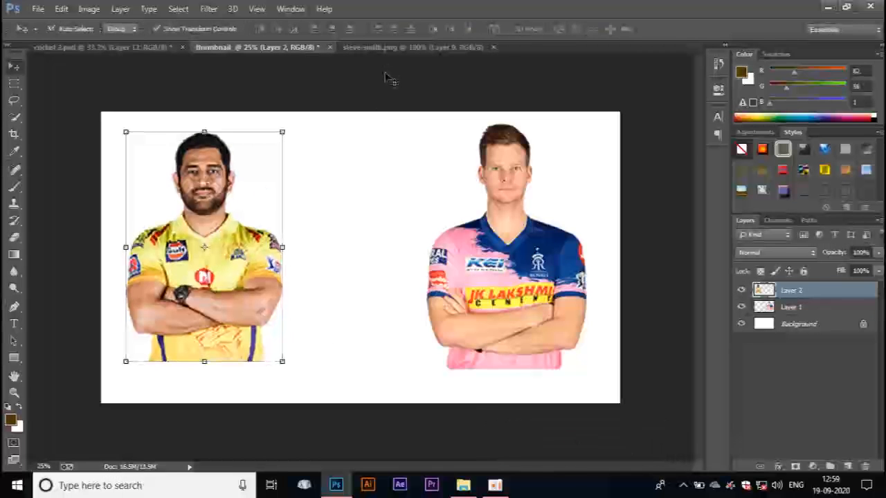
{"action": "left_click_drag", "start_coordinate": [492, 230], "coordinate": [496, 230]}
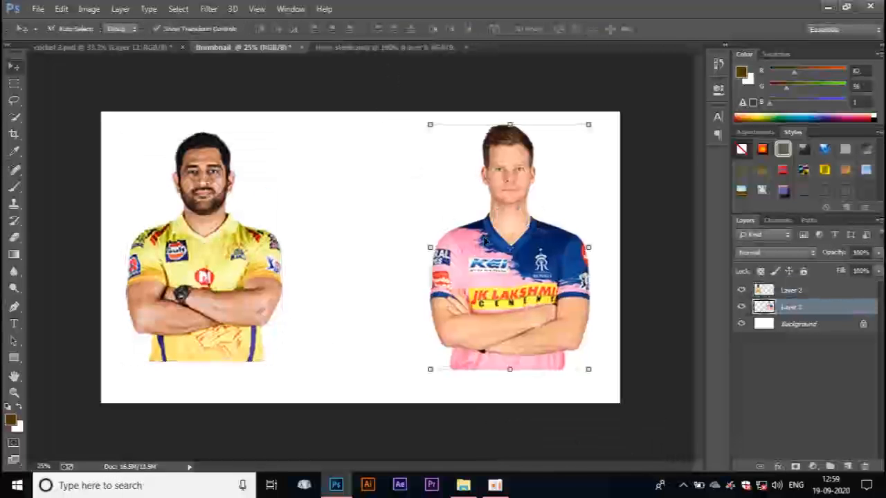
{"action": "left_click", "coordinate": [424, 106]}
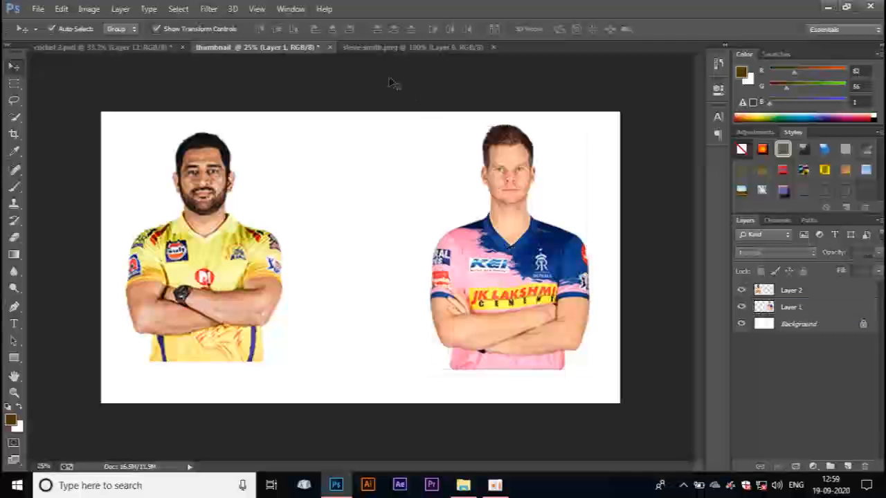
- Open images (2).jpeg and isolate the Dream11 IPL logo area on a new layer with the background hidden
{"action": "left_click", "coordinate": [35, 9]}
{"action": "left_click", "coordinate": [41, 32]}
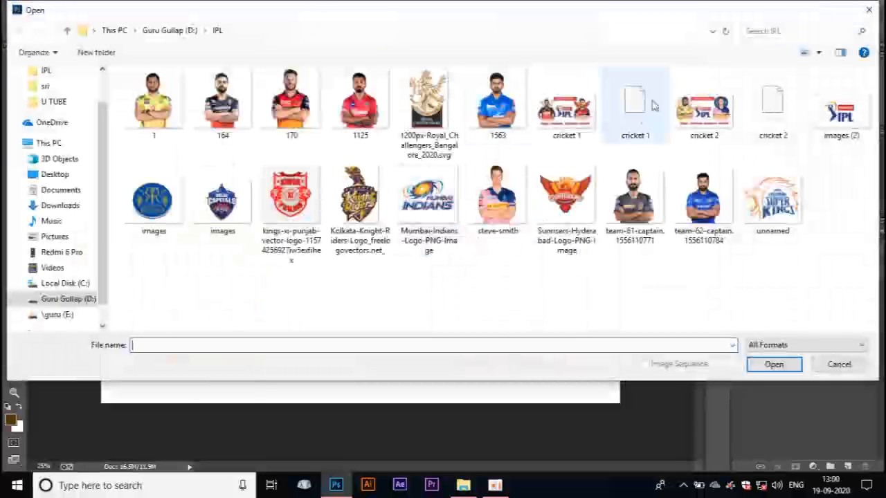
{"action": "double_click", "coordinate": [841, 111]}
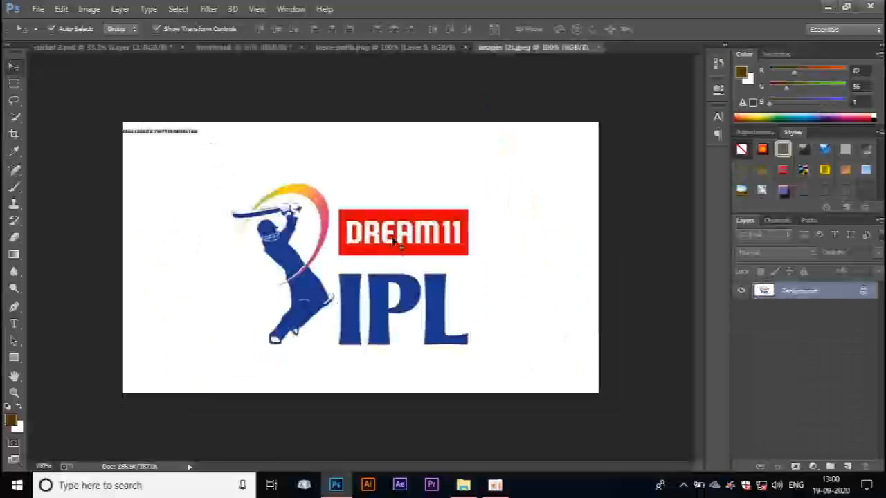
{"action": "left_click", "coordinate": [14, 83]}
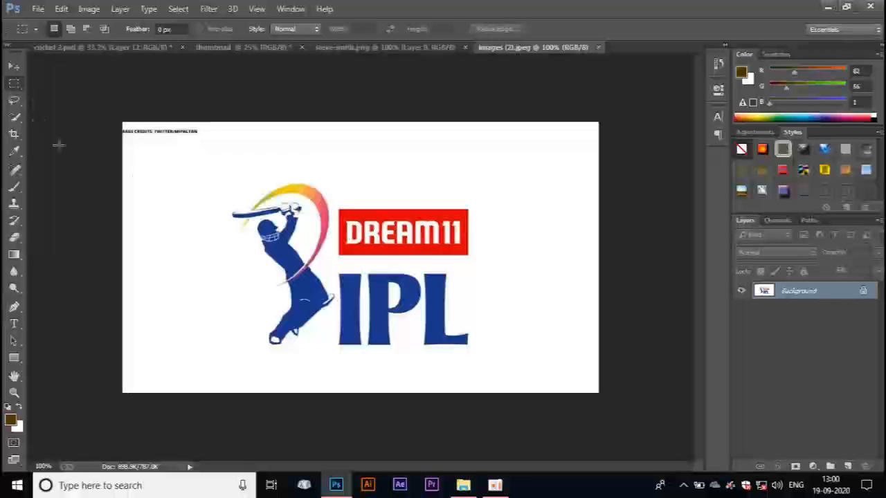
{"action": "left_click_drag", "start_coordinate": [227, 180], "coordinate": [497, 362]}
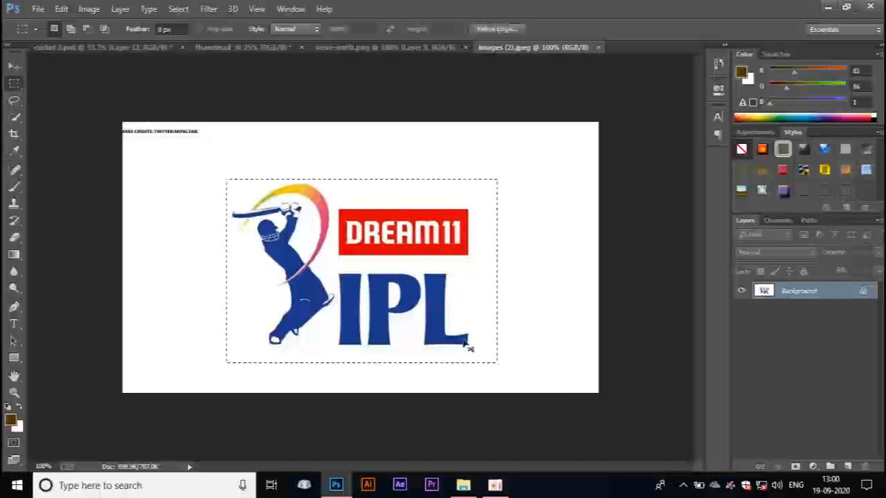
{"action": "key", "text": "ctrl+j"}
{"action": "left_click", "coordinate": [741, 308]}
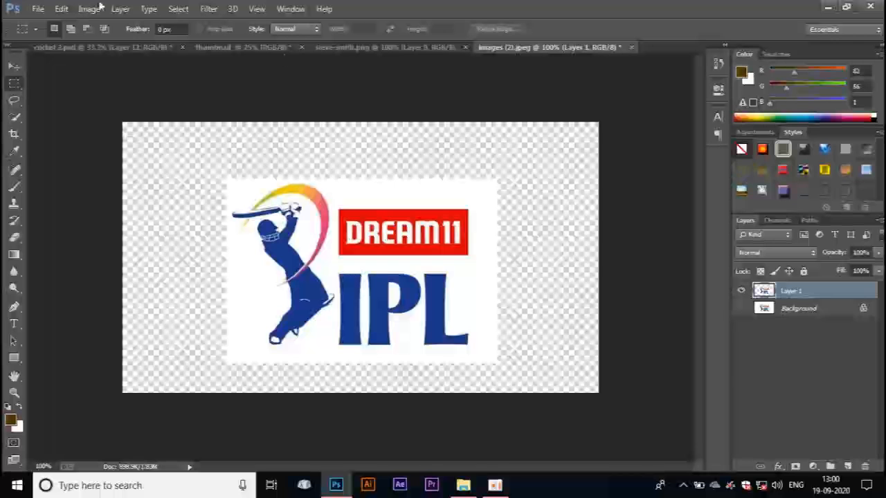
- Copy the isolated Dream11 IPL logo into the thumbnail and scale it to fit centrally between the two players
{"action": "left_click", "coordinate": [14, 65]}
{"action": "left_click_drag", "start_coordinate": [328, 222], "coordinate": [331, 200]}
{"action": "left_click_drag", "start_coordinate": [360, 228], "coordinate": [398, 254]}
{"action": "left_click_drag", "start_coordinate": [372, 185], "coordinate": [403, 225]}
{"action": "key", "text": "Return"}
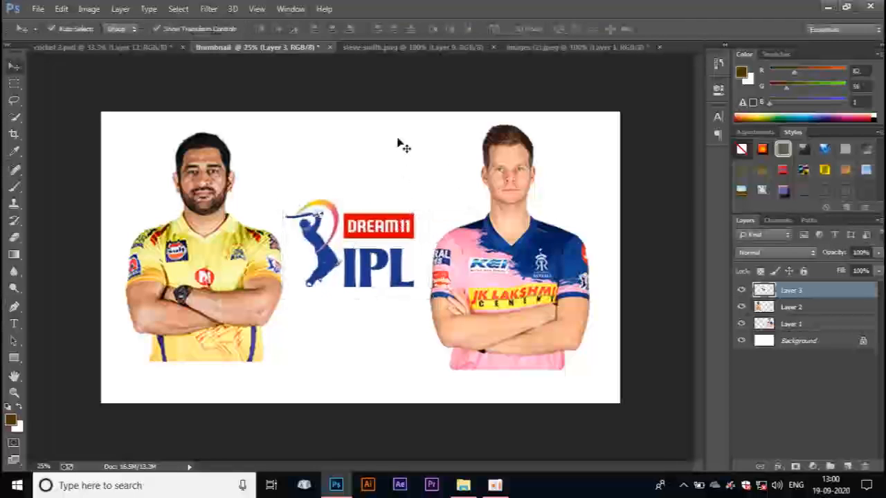
{"action": "left_click", "coordinate": [398, 140]}
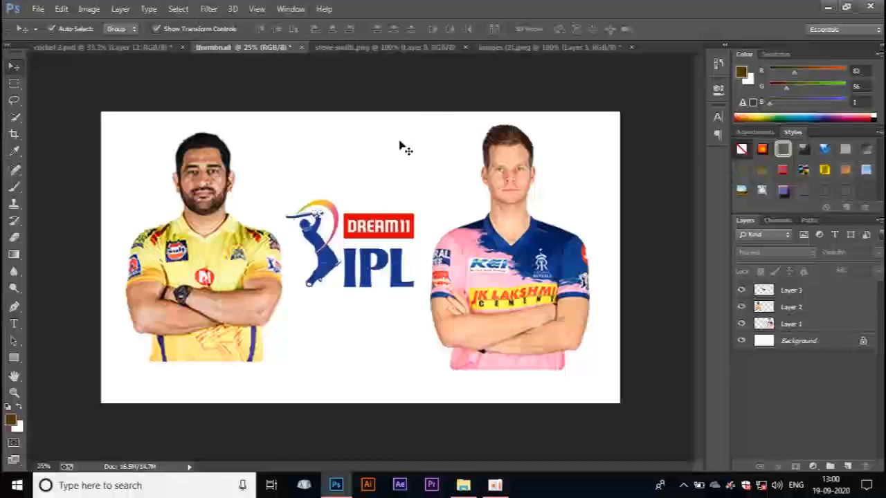
- Close steve-smith.png and images (2).jpeg, discarding the changes to the logo image
{"action": "left_click", "coordinate": [447, 47]}
{"action": "left_click", "coordinate": [465, 47]}
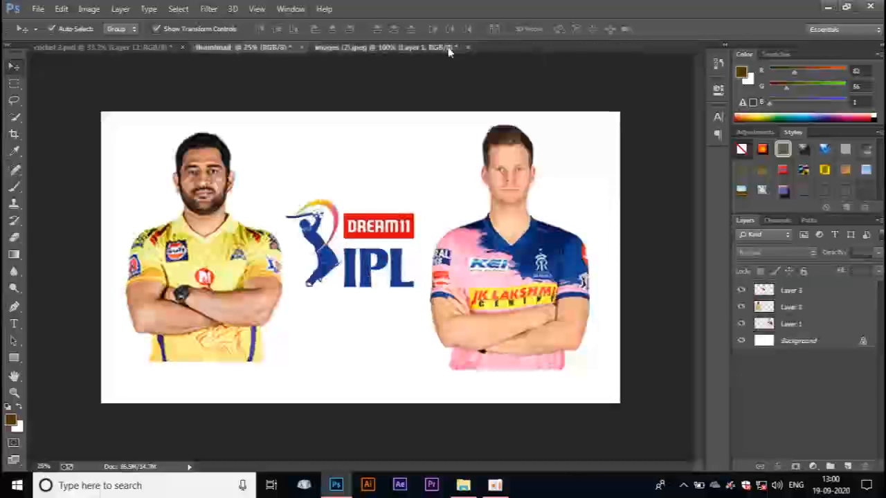
{"action": "left_click", "coordinate": [447, 47]}
{"action": "left_click", "coordinate": [468, 47]}
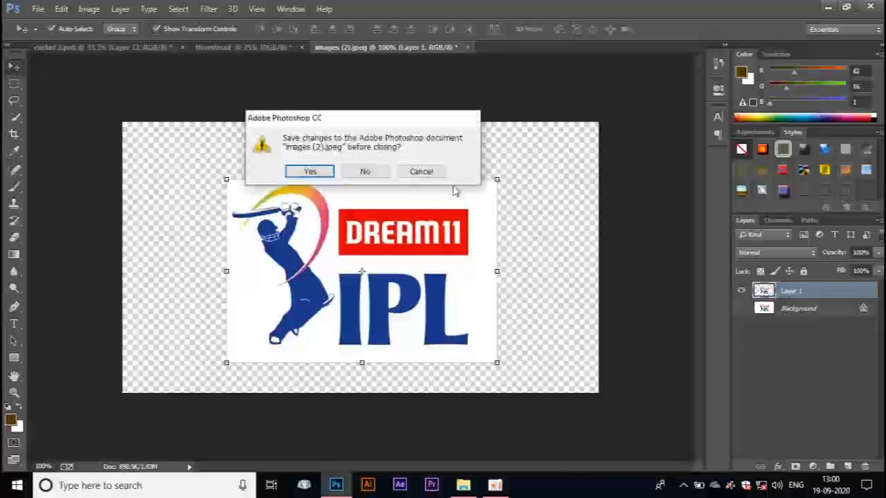
{"action": "left_click", "coordinate": [362, 172]}
- Open unnamed.png and copy the Chennai Super Kings logo into the thumbnail over the yellow-shirted player
{"action": "left_click", "coordinate": [37, 9]}
{"action": "left_click", "coordinate": [44, 34]}
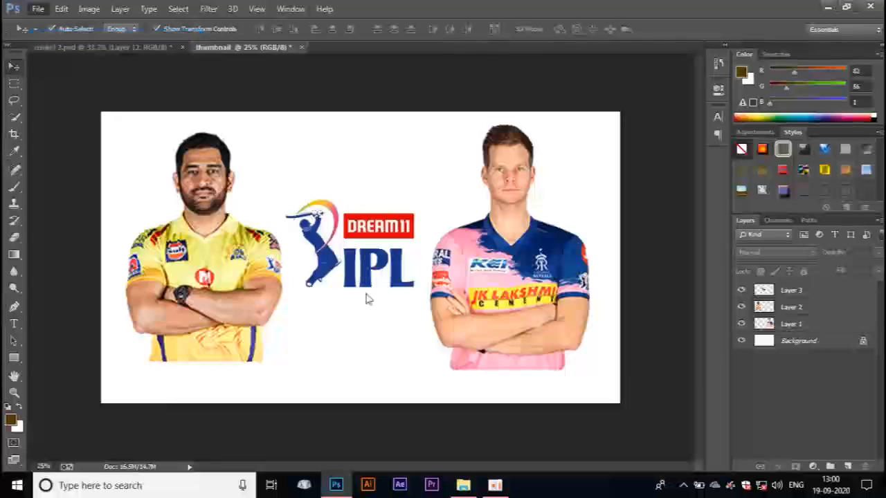
{"action": "double_click", "coordinate": [787, 207]}
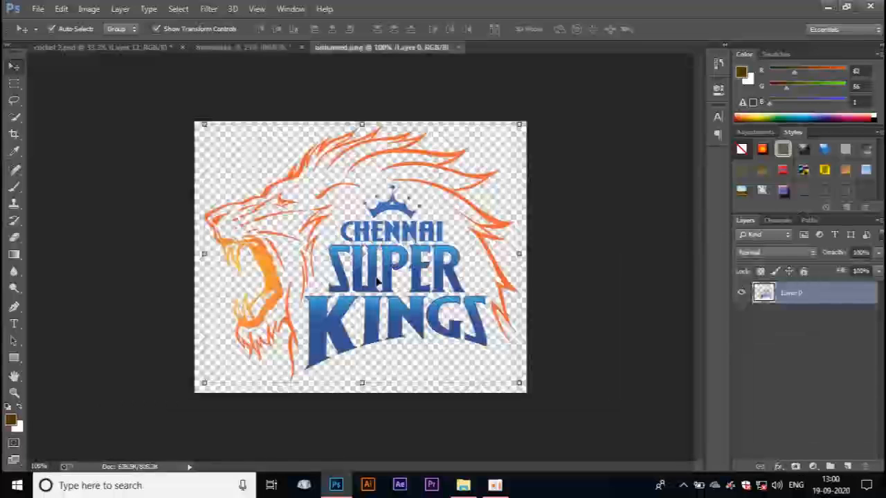
{"action": "left_click_drag", "start_coordinate": [376, 279], "coordinate": [228, 211]}
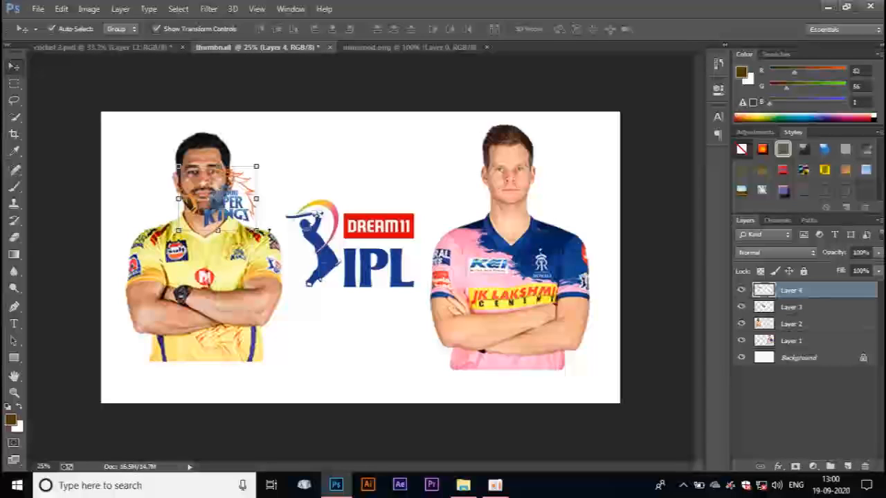
- Enlarge the Chennai Super Kings logo around the yellow-shirted player's head and send it behind both players in the layer order
{"action": "left_click_drag", "start_coordinate": [256, 232], "coordinate": [303, 319]}
{"action": "key", "text": "Return"}
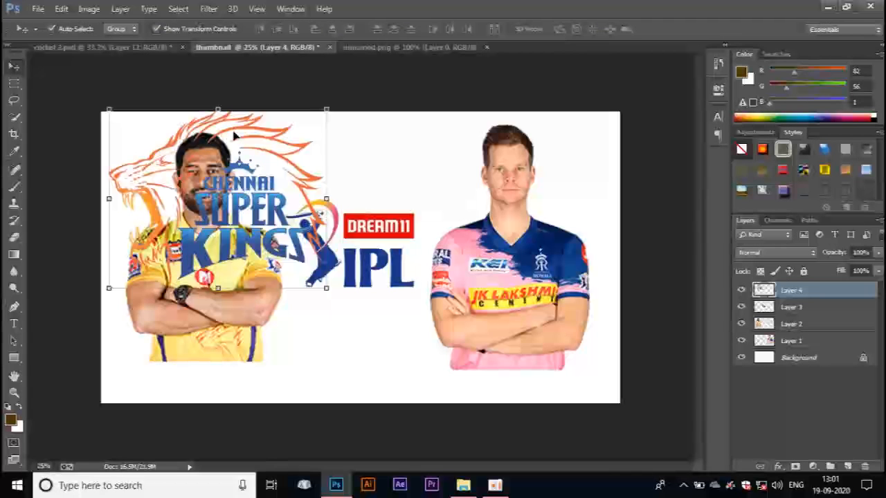
{"action": "key", "text": "ctrl+["}
{"action": "key", "text": "ctrl+["}
{"action": "key", "text": "ctrl+["}
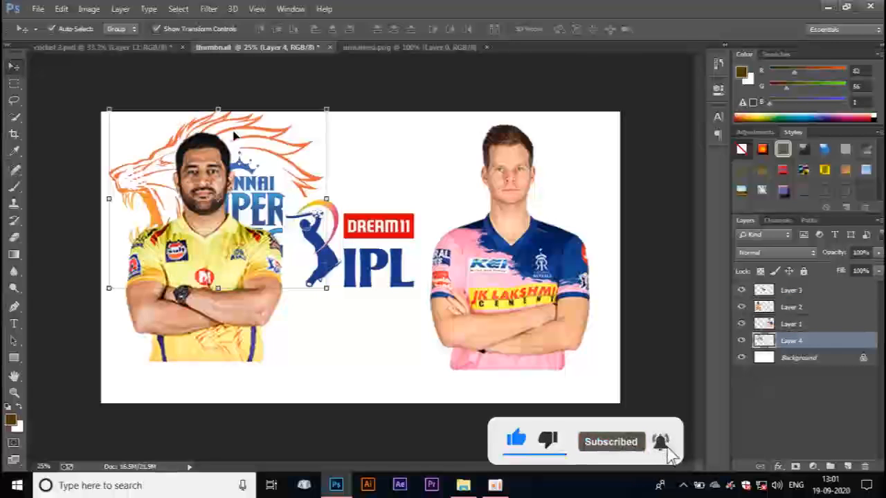
- Move the Dream11 IPL logo slightly lower, and shrink and reposition the Chennai Super Kings logo behind the yellow-shirted player
{"action": "left_click_drag", "start_coordinate": [344, 269], "coordinate": [344, 289]}
{"action": "left_click", "coordinate": [347, 168]}
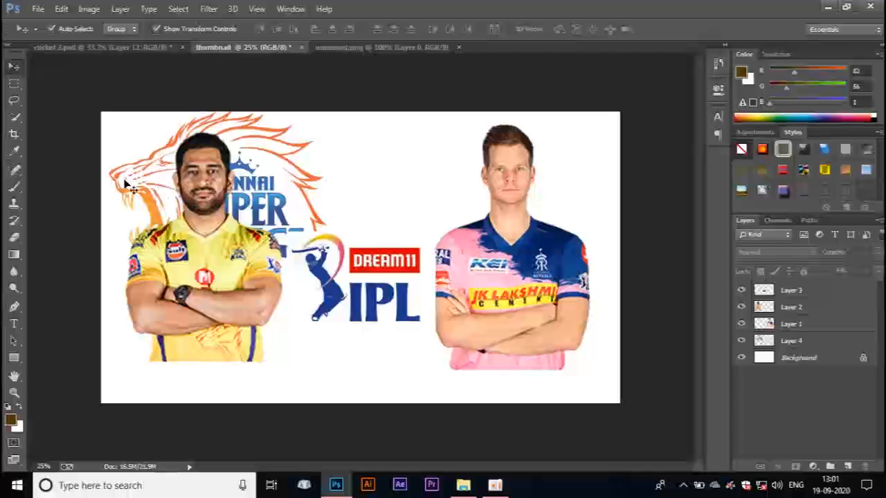
{"action": "left_click", "coordinate": [286, 217]}
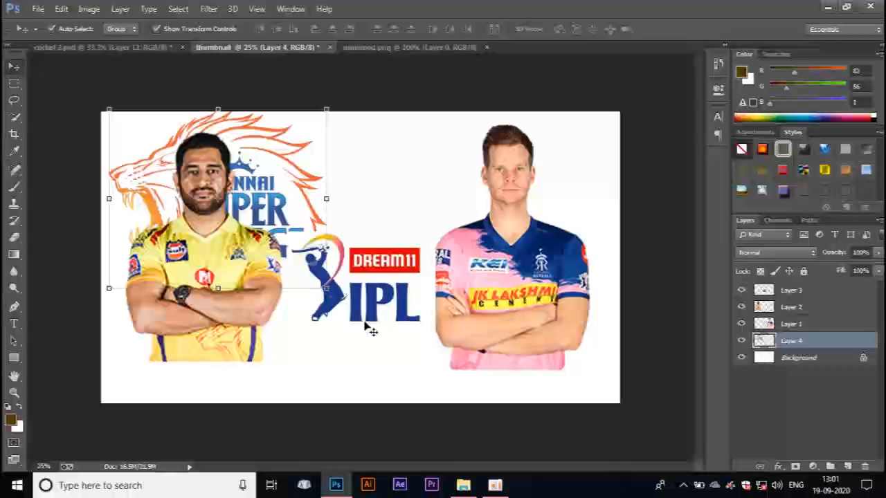
{"action": "left_click_drag", "start_coordinate": [323, 280], "coordinate": [305, 267]}
{"action": "left_click_drag", "start_coordinate": [242, 156], "coordinate": [230, 155]}
{"action": "key", "text": "Return"}
{"action": "left_click", "coordinate": [434, 145]}
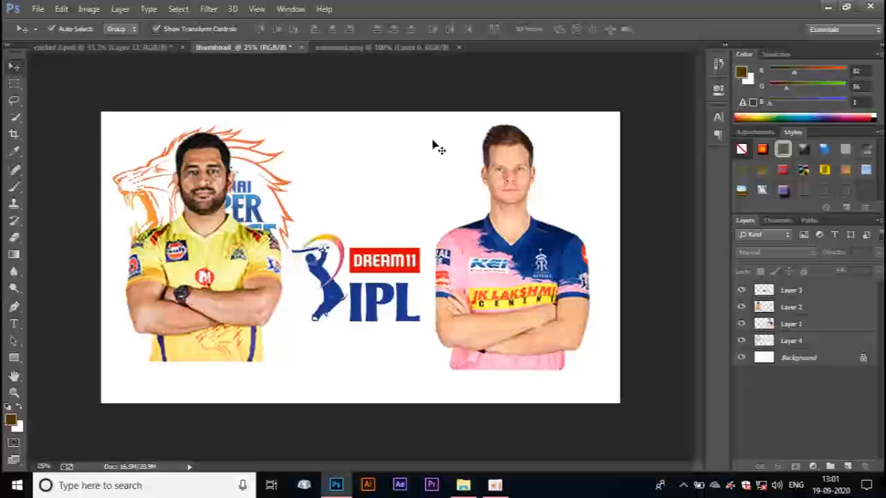
- Close unnamed.png and open the Rajasthan Royals logo file images.jpeg from the IPL folder
{"action": "left_click", "coordinate": [323, 51]}
{"action": "left_click", "coordinate": [458, 47]}
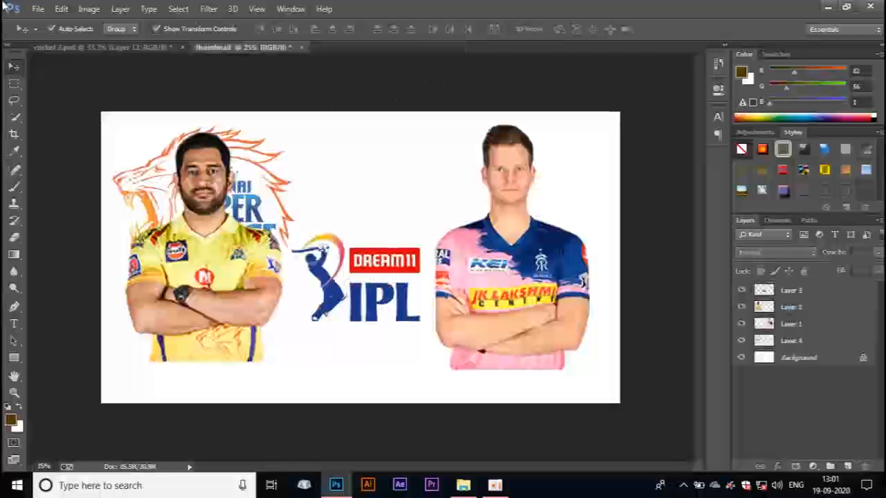
{"action": "left_click", "coordinate": [38, 8]}
{"action": "left_click", "coordinate": [48, 33]}
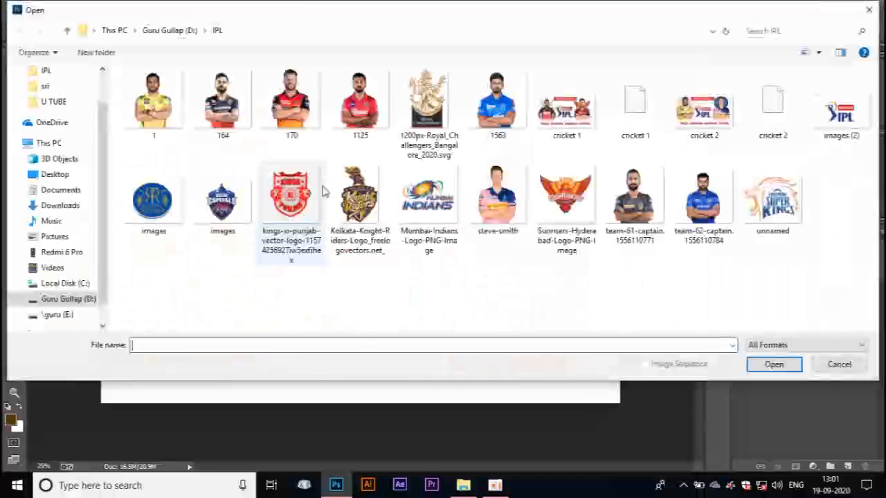
{"action": "double_click", "coordinate": [117, 208]}
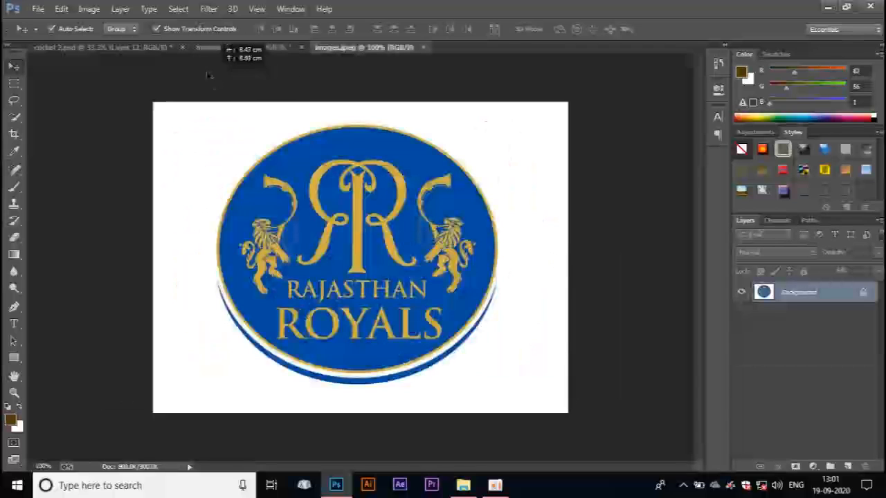
- Copy the Rajasthan Royals logo into the thumbnail and scale it to about 141% over the pink-shirted player's head
{"action": "left_click", "coordinate": [139, 47]}
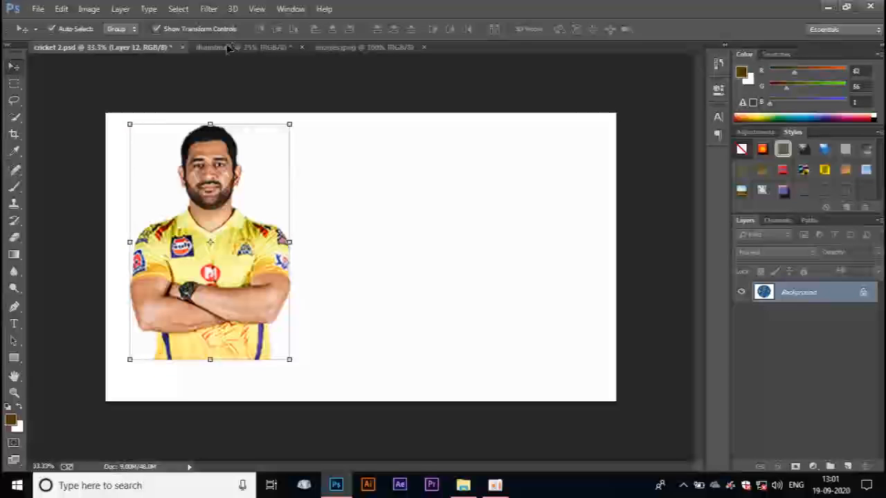
{"action": "left_click", "coordinate": [230, 47]}
{"action": "left_click_drag", "start_coordinate": [443, 207], "coordinate": [438, 212]}
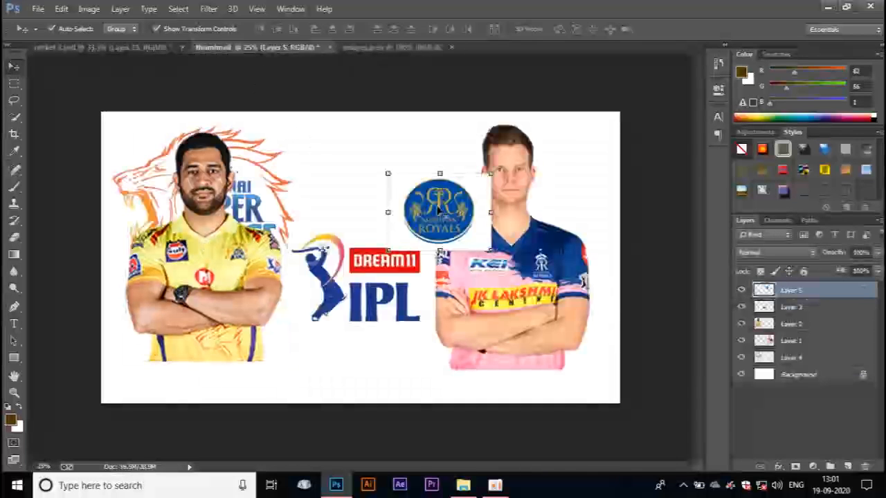
{"action": "key", "text": "ctrl+t"}
{"action": "left_click_drag", "start_coordinate": [491, 251], "coordinate": [512, 267]}
{"action": "left_click_drag", "start_coordinate": [455, 187], "coordinate": [518, 153]}
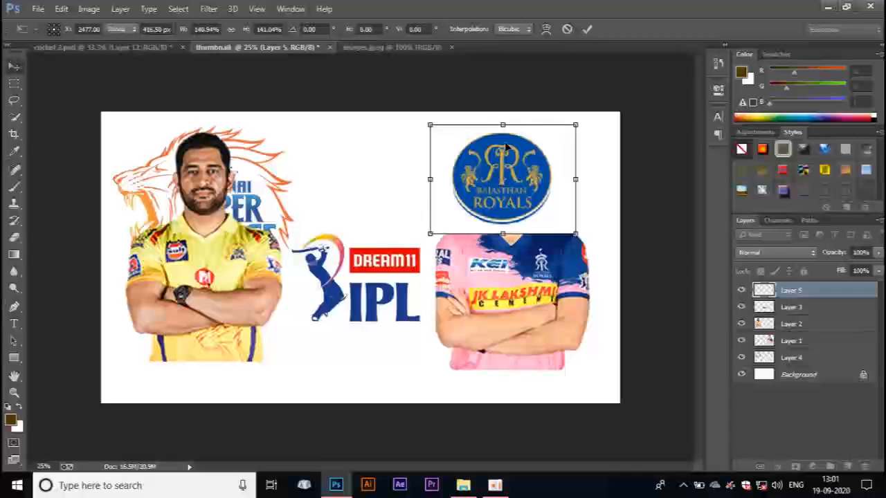
{"action": "key", "text": "Return"}
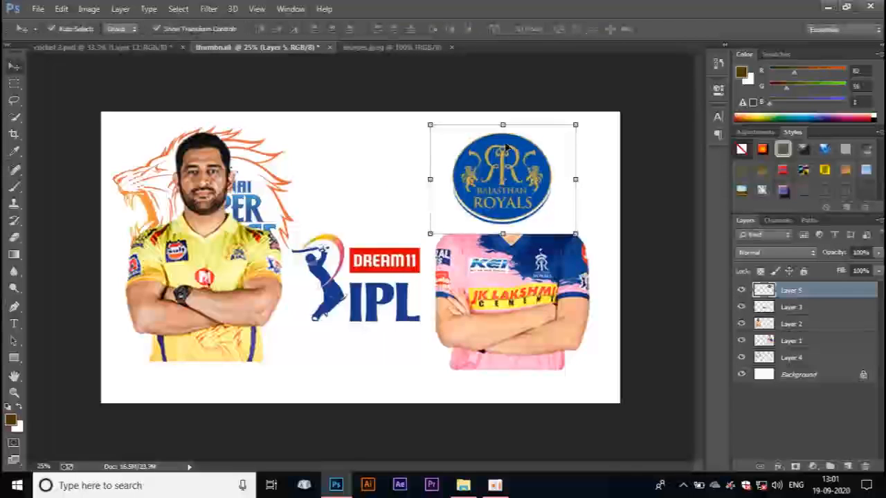
- Send the Rajasthan Royals logo layer down to just above the Background layer, behind the player
{"action": "key", "text": "ctrl+bracketleft"}
{"action": "key", "text": "ctrl+bracketleft"}
{"action": "key", "text": "ctrl+bracketleft"}
{"action": "key", "text": "ctrl+bracketleft"}
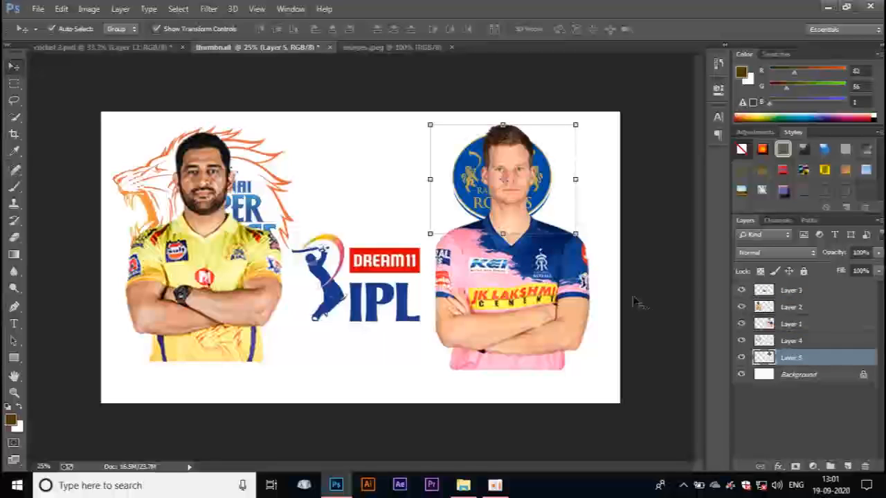
- Enlarge the Rajasthan Royals logo further and center it behind the pink-shirted player's head
{"action": "left_click_drag", "start_coordinate": [578, 232], "coordinate": [592, 245]}
{"action": "left_click_drag", "start_coordinate": [564, 189], "coordinate": [553, 164]}
{"action": "key", "text": "Return"}
{"action": "left_click", "coordinate": [538, 114]}
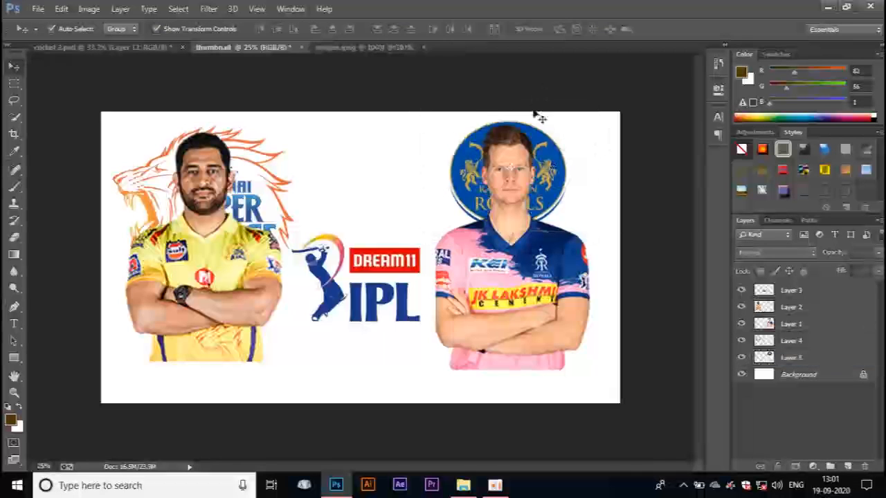
{"action": "left_click_drag", "start_coordinate": [547, 174], "coordinate": [545, 181]}
{"action": "key", "text": "ctrl+t"}
{"action": "left_click_drag", "start_coordinate": [600, 248], "coordinate": [607, 253]}
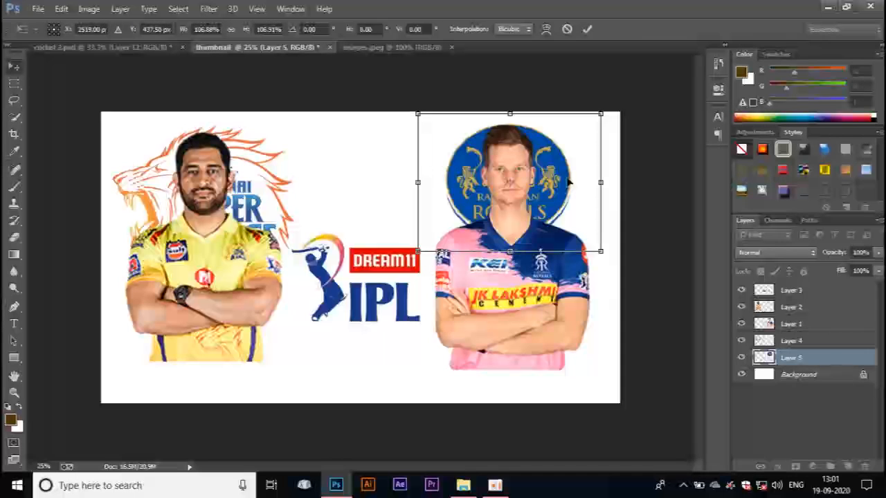
{"action": "key", "text": "Return"}
{"action": "left_click", "coordinate": [580, 80]}
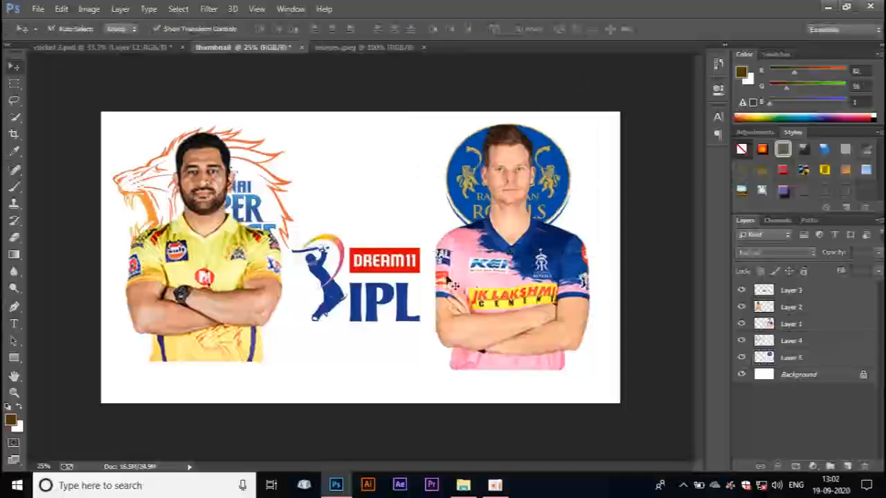
- Fade out the lower edge of the yellow-shirted player with the soft Eraser tool
{"action": "left_click", "coordinate": [205, 267]}
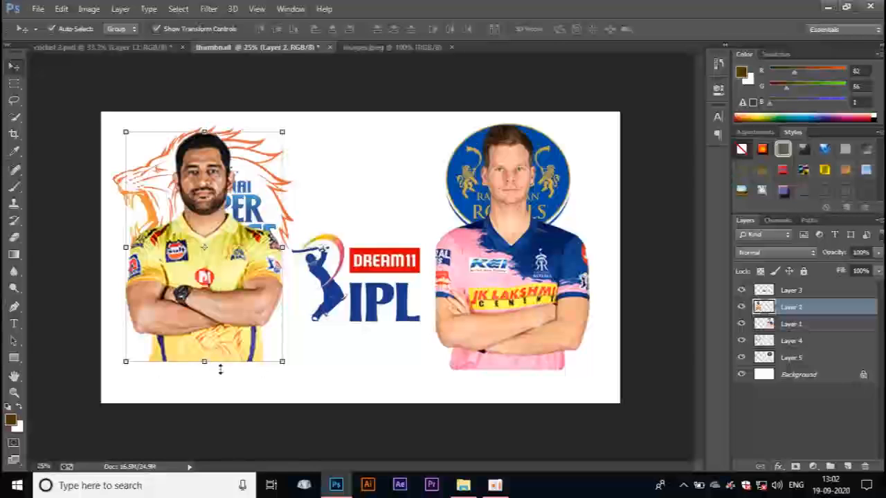
{"action": "left_click", "coordinate": [15, 237]}
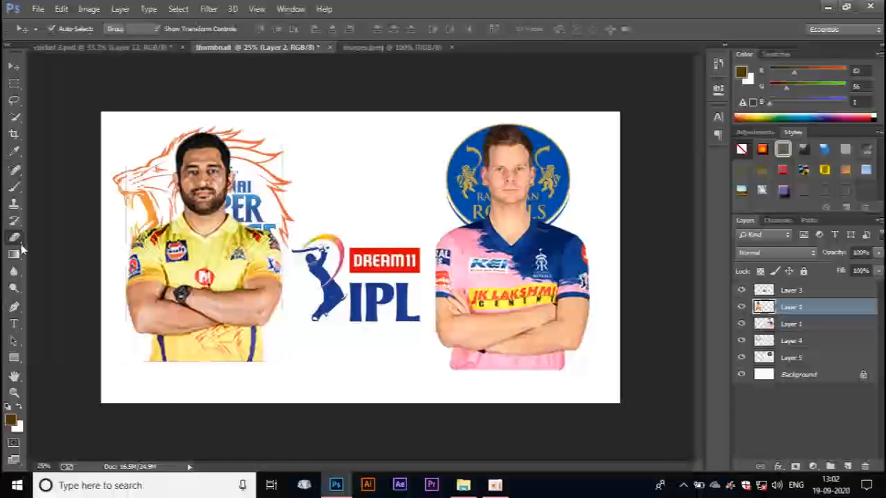
{"action": "mouse_move", "coordinate": [138, 376]}
{"action": "left_mouse_down"}
{"action": "mouse_move", "coordinate": [152, 368]}
{"action": "mouse_move", "coordinate": [228, 379]}
{"action": "mouse_move", "coordinate": [284, 368]}
{"action": "mouse_move", "coordinate": [222, 381]}
{"action": "left_mouse_up"}
{"action": "left_click", "coordinate": [13, 67]}
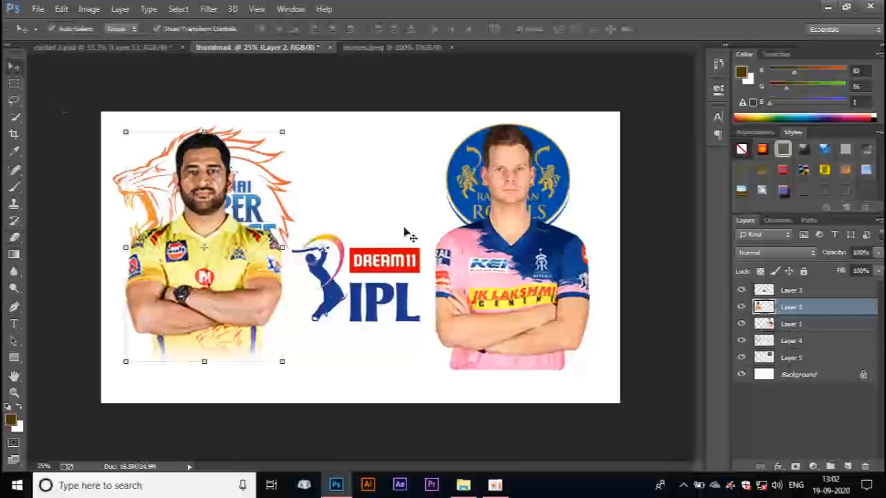
- Fade out the lower edge of the pink-shirted player with the soft Eraser tool
{"action": "left_click", "coordinate": [526, 289]}
{"action": "left_click", "coordinate": [14, 238]}
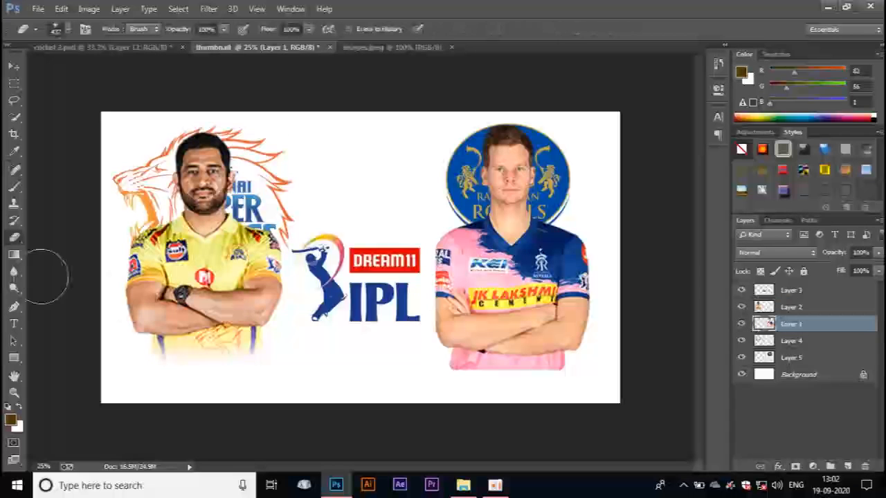
{"action": "mouse_move", "coordinate": [451, 386]}
{"action": "left_mouse_down"}
{"action": "mouse_move", "coordinate": [573, 378]}
{"action": "mouse_move", "coordinate": [545, 391]}
{"action": "mouse_move", "coordinate": [481, 395]}
{"action": "mouse_move", "coordinate": [409, 388]}
{"action": "mouse_move", "coordinate": [471, 382]}
{"action": "left_mouse_up"}
{"action": "left_click", "coordinate": [14, 67]}
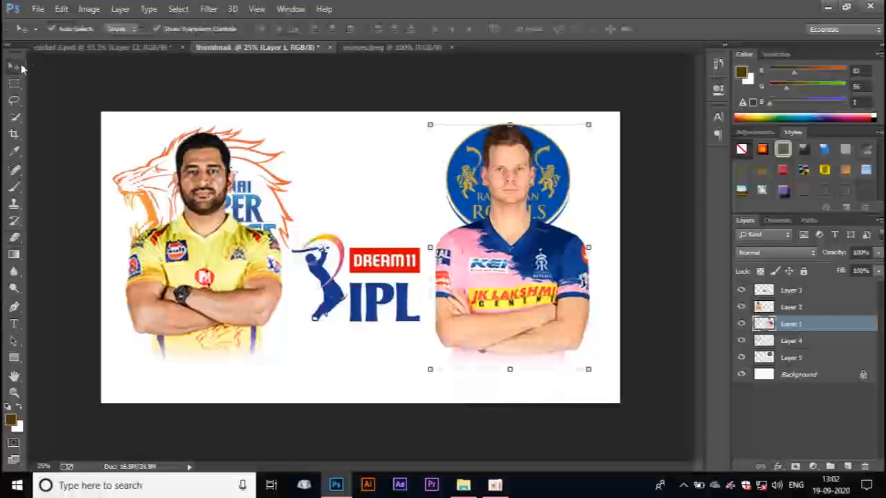
- In cricket 2.psd, hide Layer 12, show the pink Tamil text layer and copy it into the thumbnail below the players
{"action": "left_click", "coordinate": [166, 47]}
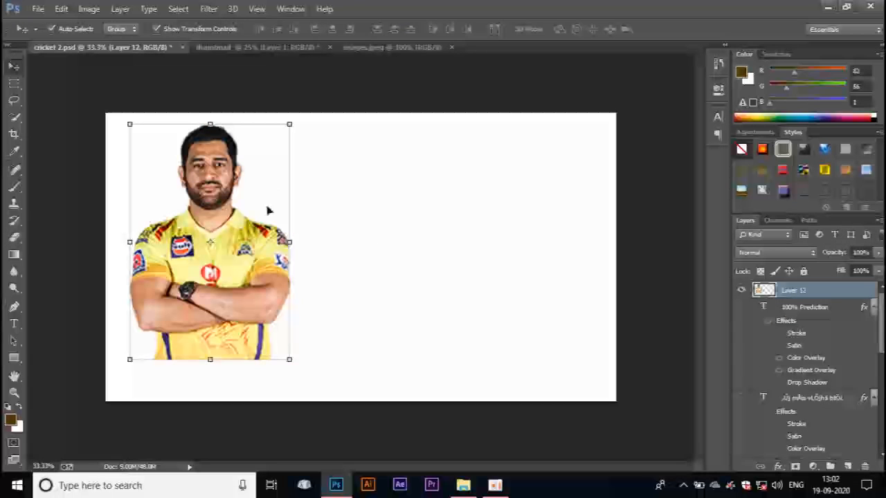
{"action": "left_click", "coordinate": [745, 294]}
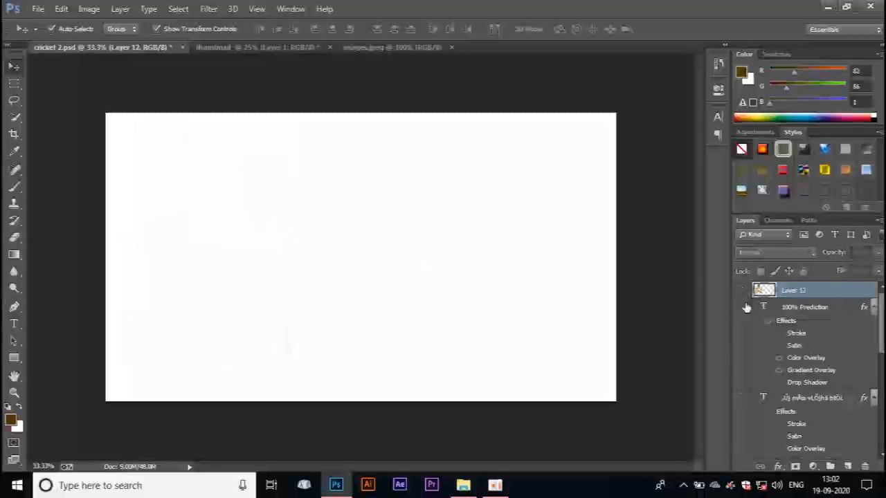
{"action": "left_click", "coordinate": [742, 400]}
{"action": "left_click_drag", "start_coordinate": [198, 366], "coordinate": [214, 376]}
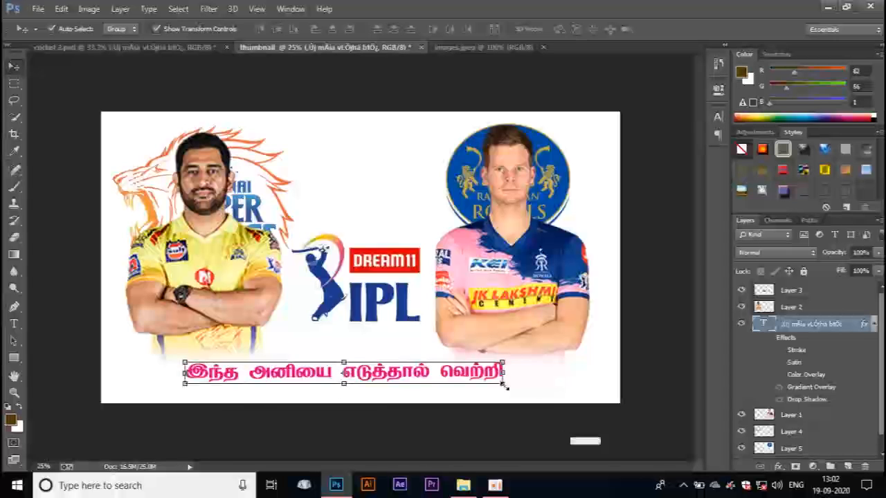
- Scale the Tamil text to about 121% so it spans the space beneath the two players
{"action": "left_click_drag", "start_coordinate": [516, 394], "coordinate": [535, 406]}
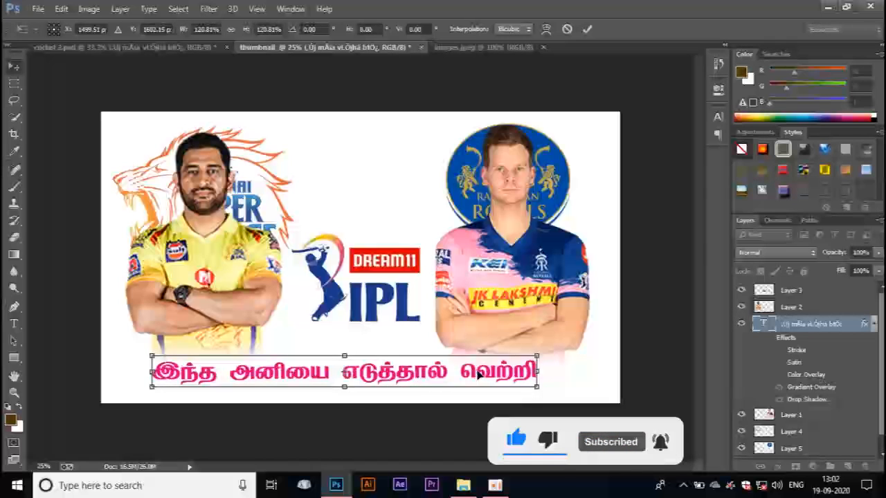
{"action": "key", "text": "Return"}
{"action": "left_click", "coordinate": [360, 105]}
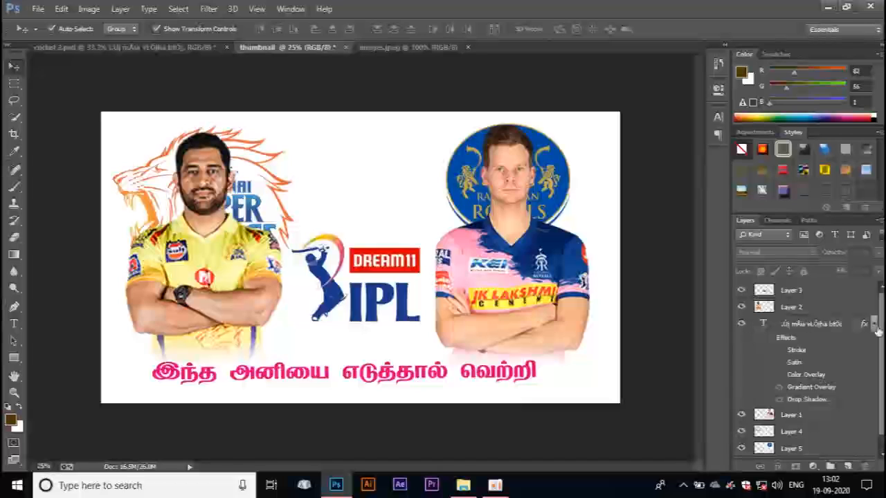
{"action": "scroll", "coordinate": [882, 332], "scroll_direction": "down", "scroll_amount": 1}
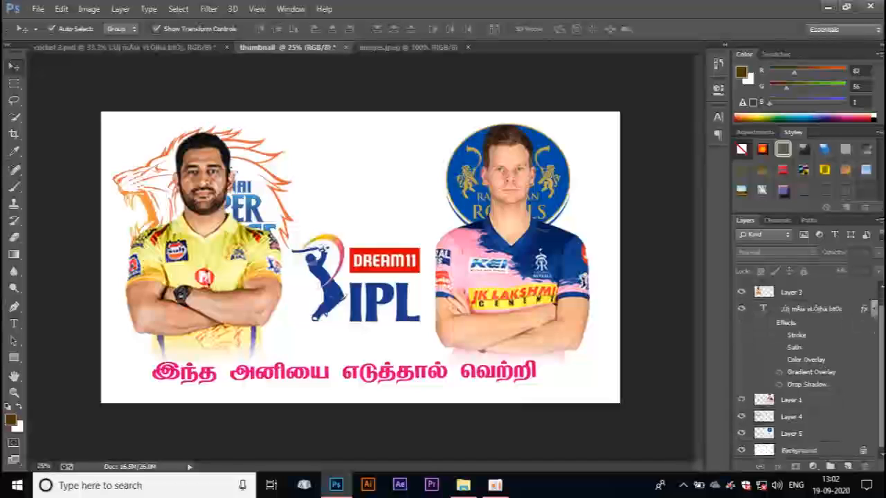
{"action": "left_click", "coordinate": [742, 433]}
{"action": "left_click", "coordinate": [741, 434]}
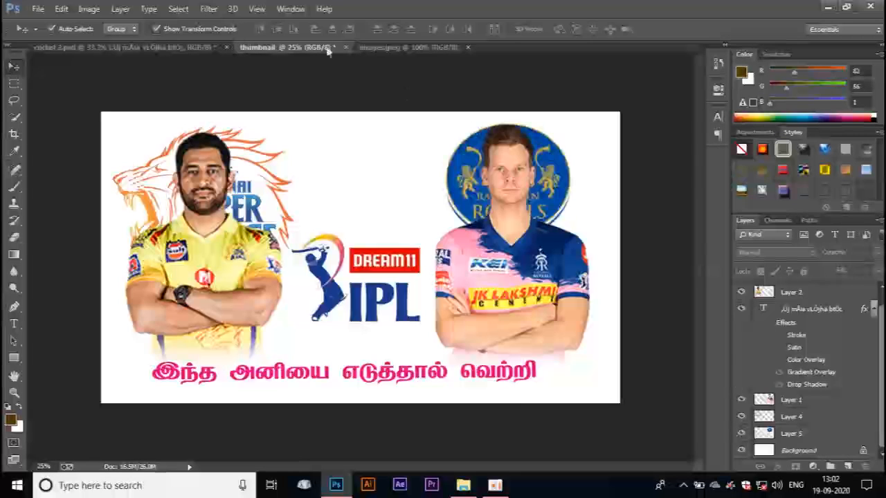
- In cricket 2.psd, show the "100% Prediction" text and its red banner on Layer 6
{"action": "left_click", "coordinate": [131, 47]}
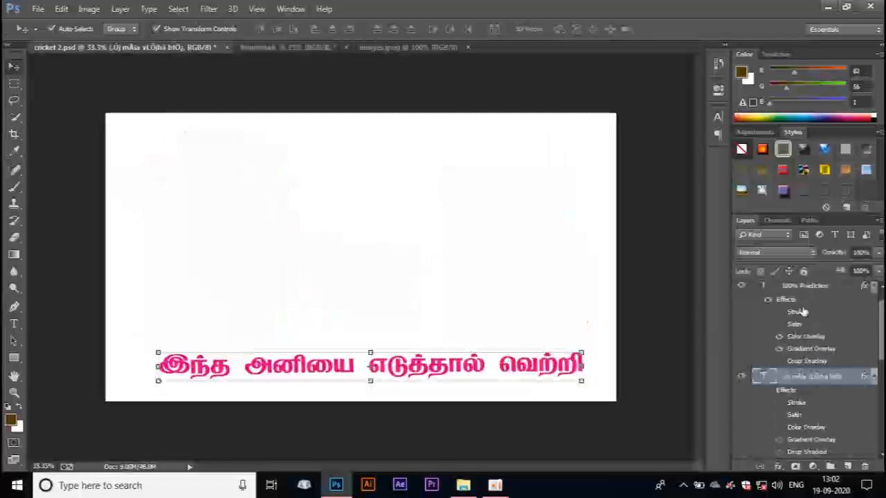
{"action": "scroll", "coordinate": [871, 350], "scroll_direction": "up", "scroll_amount": 1}
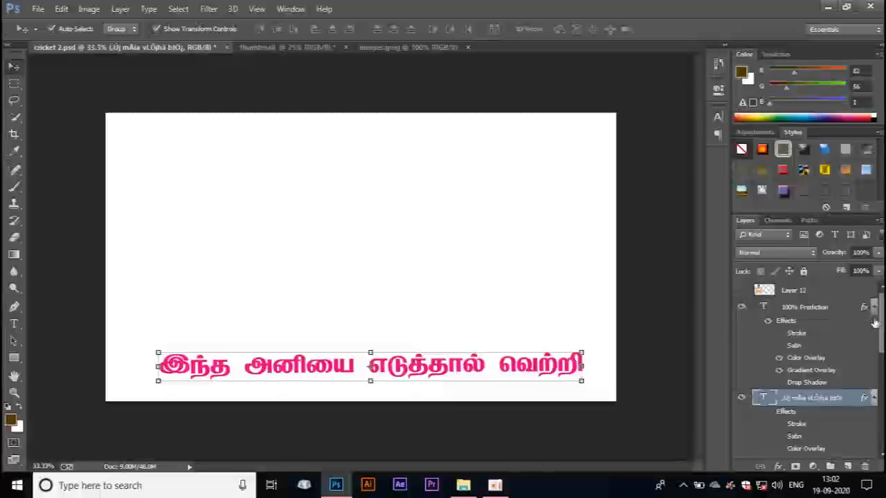
{"action": "scroll", "coordinate": [839, 403], "scroll_direction": "down", "scroll_amount": 6}
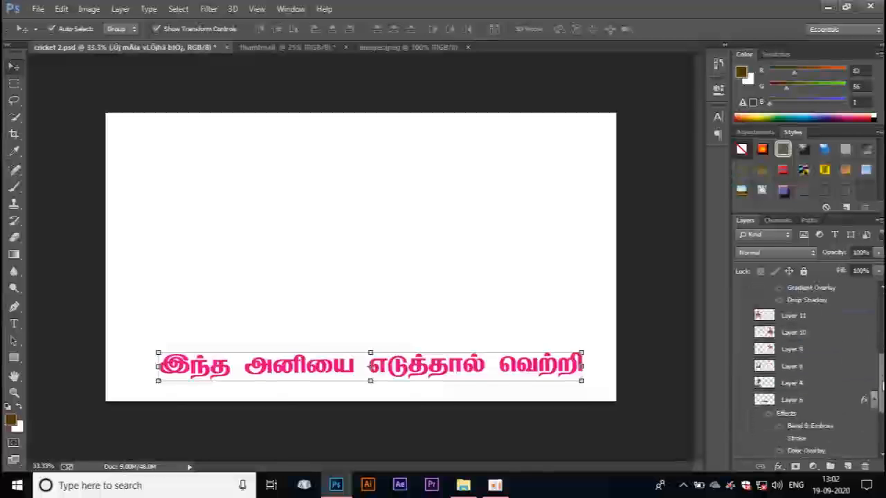
{"action": "left_click", "coordinate": [741, 378]}
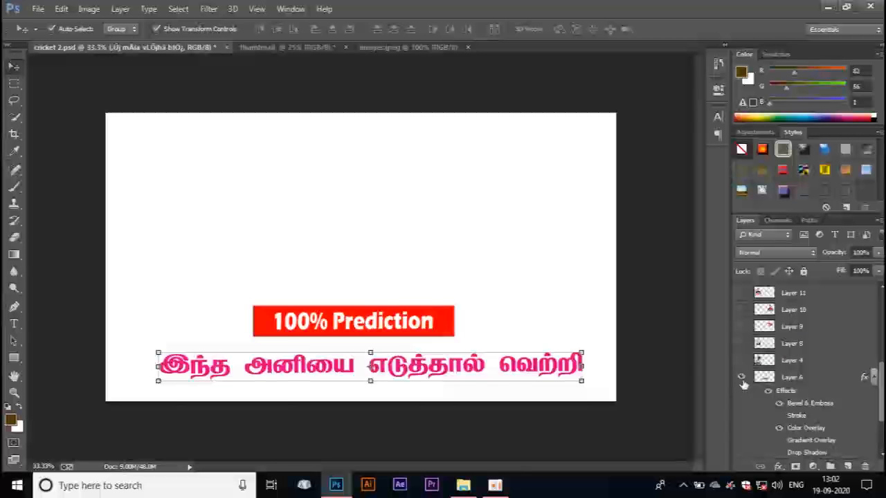
{"action": "left_click", "coordinate": [263, 358]}
{"action": "left_click", "coordinate": [294, 321]}
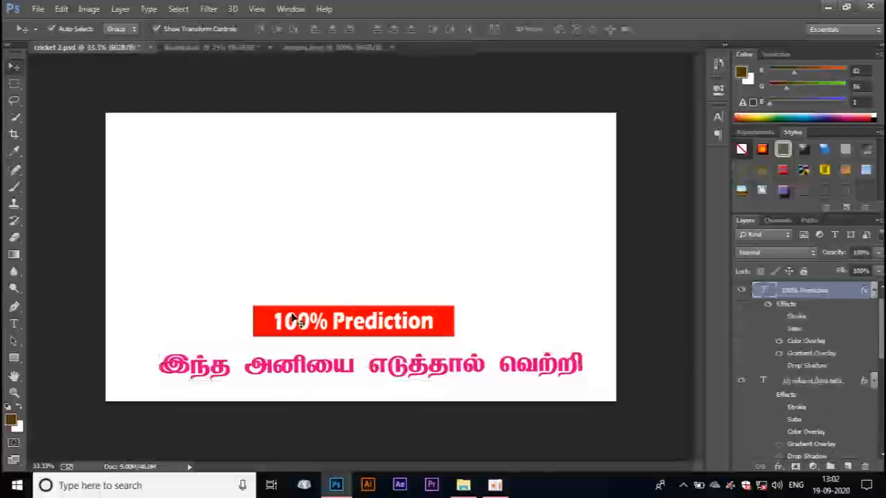
- Select the "100% Prediction" text and Layer 6 banner together and copy them into the thumbnail, centered above the Dream11 IPL logo
{"action": "left_click_drag", "start_coordinate": [881, 336], "coordinate": [882, 411]}
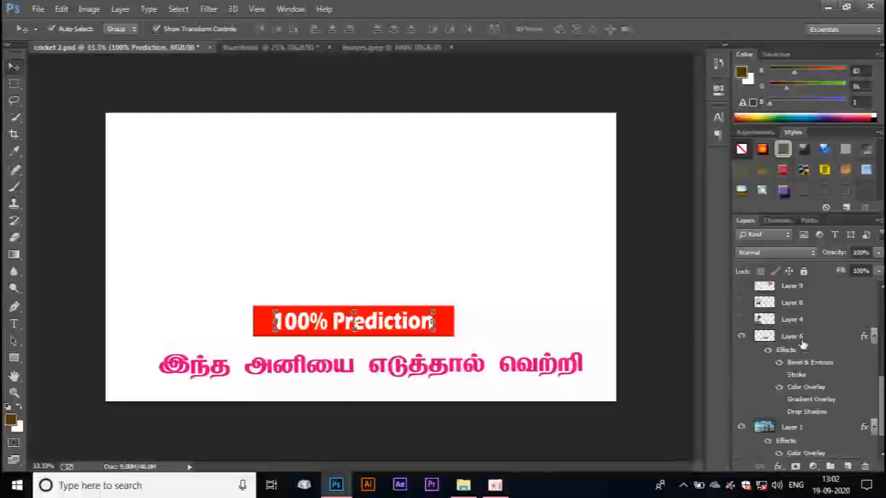
{"action": "left_click", "coordinate": [803, 342], "text": "shift"}
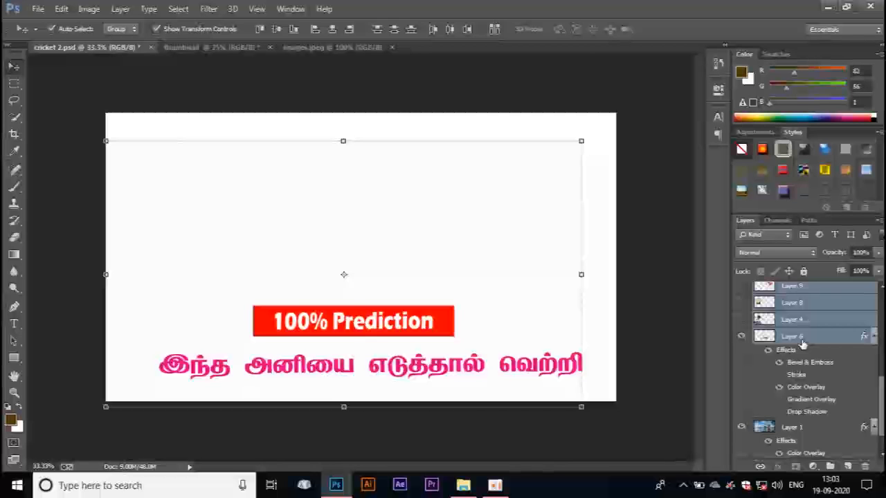
{"action": "left_click", "coordinate": [803, 343]}
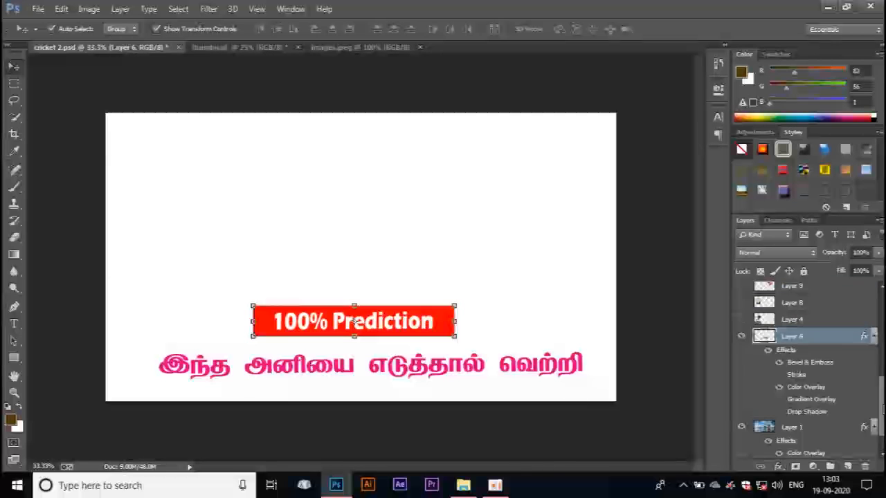
{"action": "scroll", "coordinate": [879, 319], "scroll_direction": "up", "scroll_amount": 3}
{"action": "left_click", "coordinate": [807, 308], "text": "ctrl"}
{"action": "left_click_drag", "start_coordinate": [397, 318], "coordinate": [389, 152]}
{"action": "left_click", "coordinate": [399, 95]}
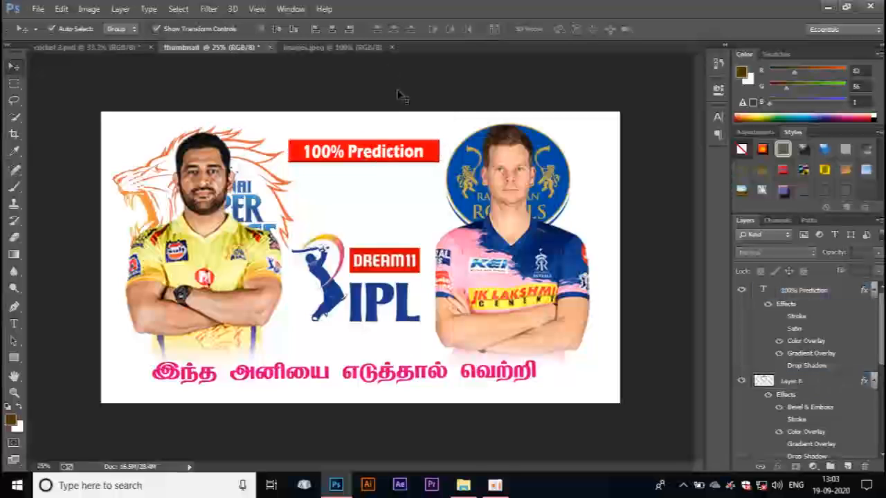